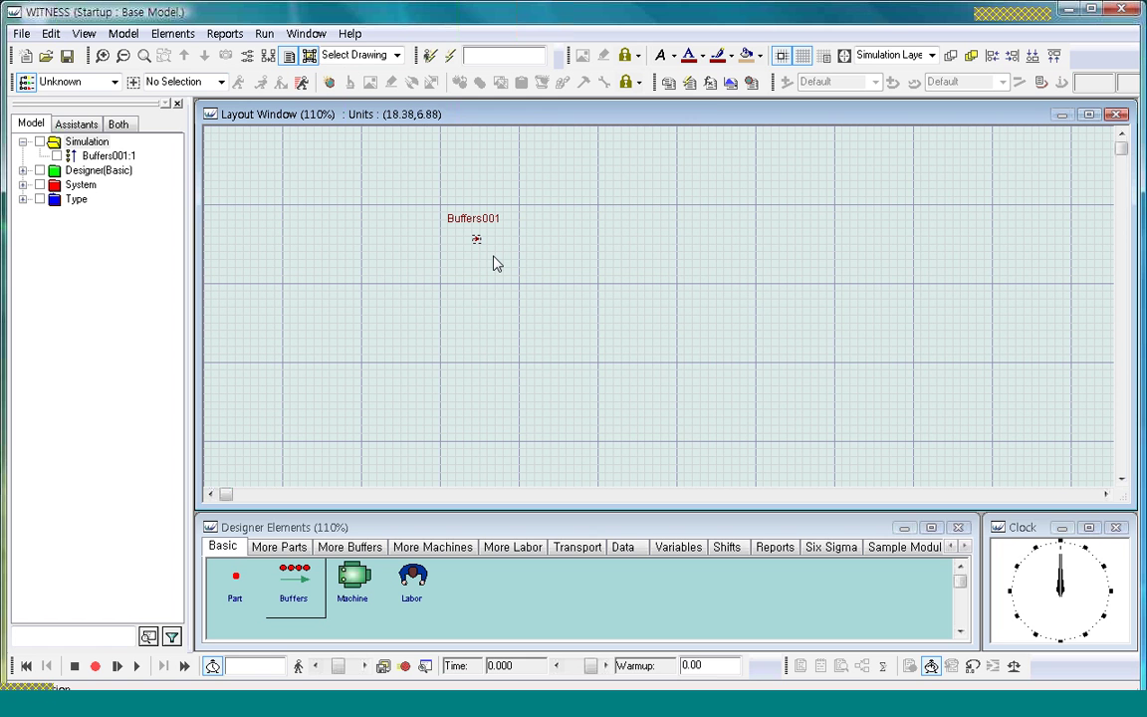
Open the details of buffer Buffers001 and set its delay option to Min with a minimum time of 10
{"action": "double_click", "coordinate": [488, 229]}
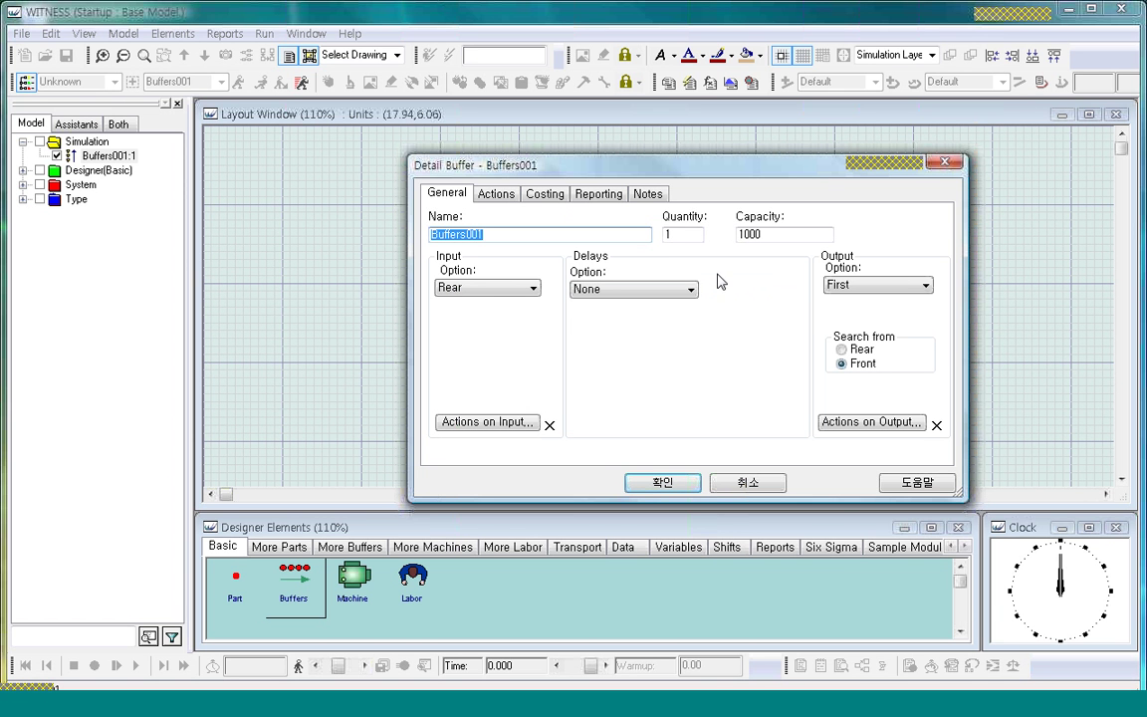
{"action": "left_click", "coordinate": [691, 290]}
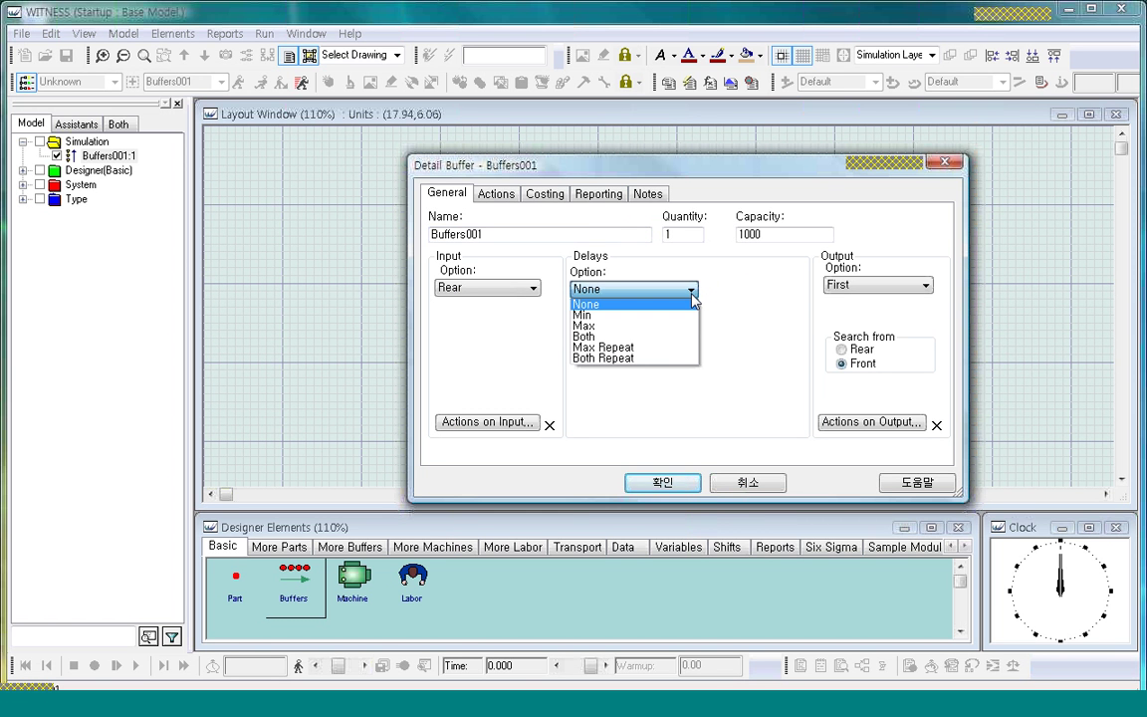
{"action": "left_click", "coordinate": [681, 317]}
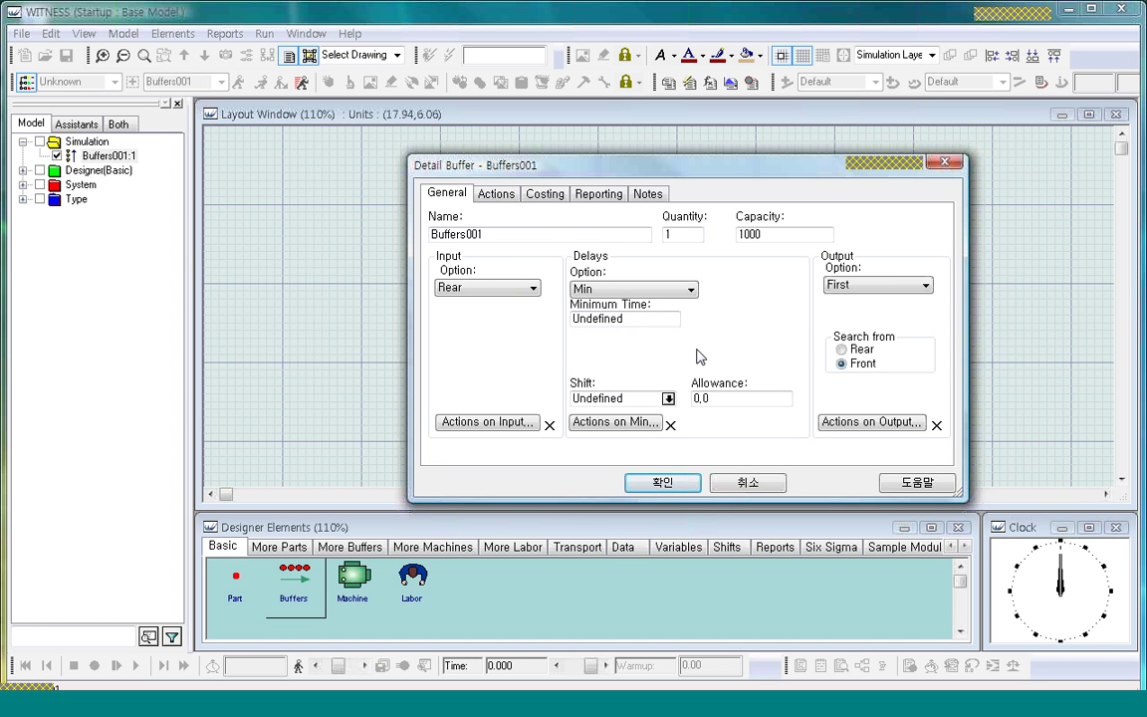
{"action": "left_click", "coordinate": [640, 319]}
{"action": "left_click_drag", "start_coordinate": [640, 320], "coordinate": [573, 318]}
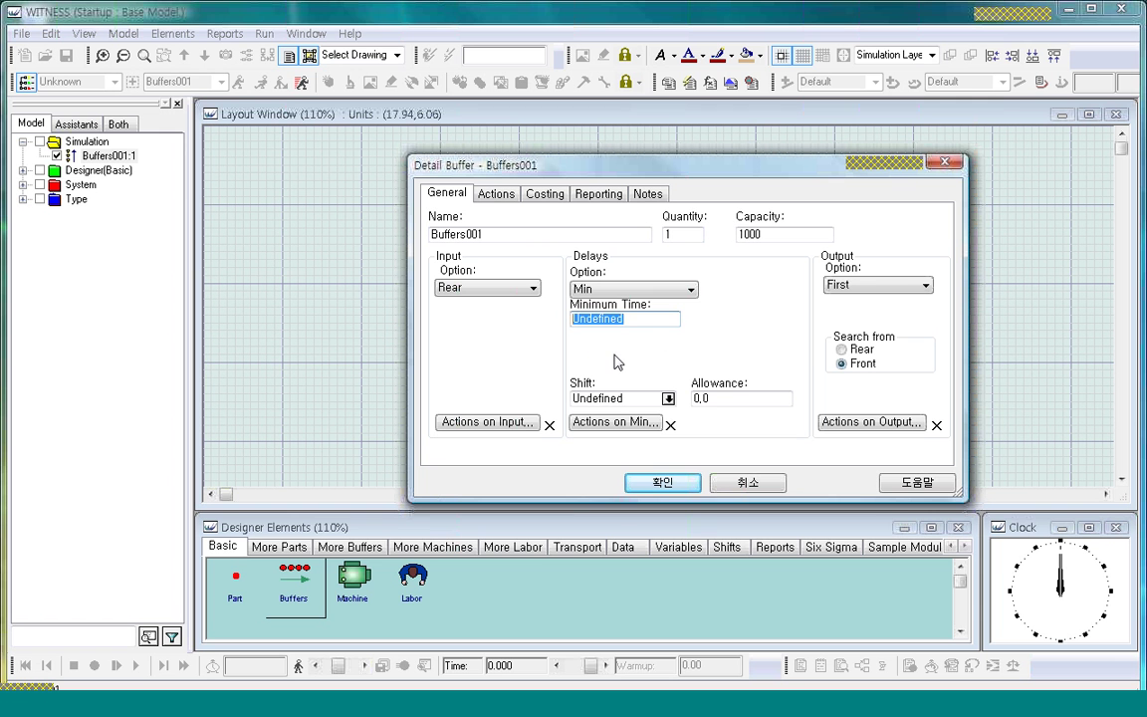
{"action": "left_click", "coordinate": [631, 320]}
{"action": "left_click_drag", "start_coordinate": [631, 320], "coordinate": [571, 318]}
{"action": "type", "text": "10"}
{"action": "left_click", "coordinate": [644, 317]}
{"action": "left_click", "coordinate": [924, 289]}
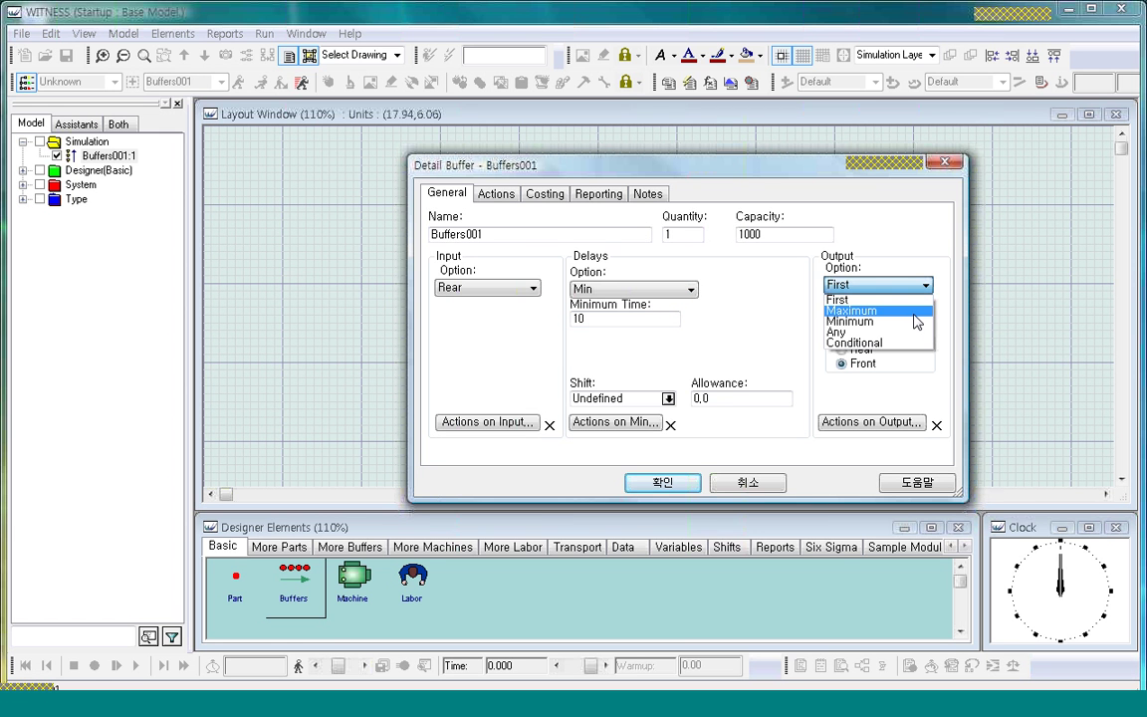
{"action": "left_click", "coordinate": [741, 349]}
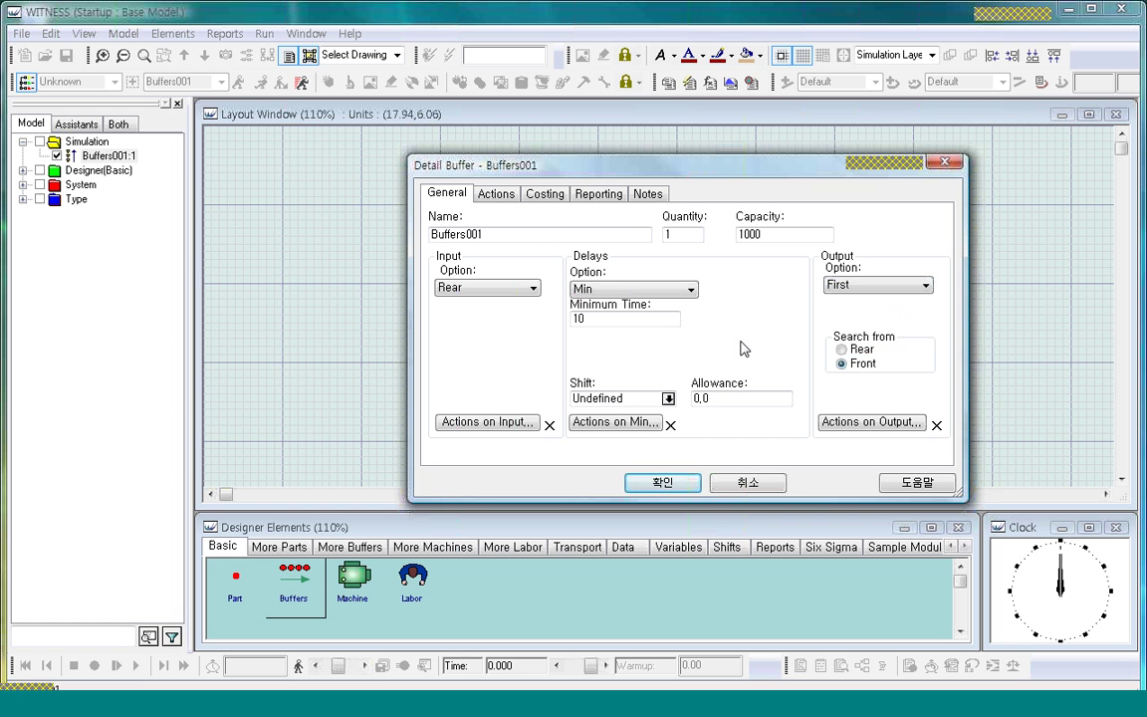
Change the buffer's delay option to Max and set the maximum time to 10
{"action": "left_click", "coordinate": [691, 291]}
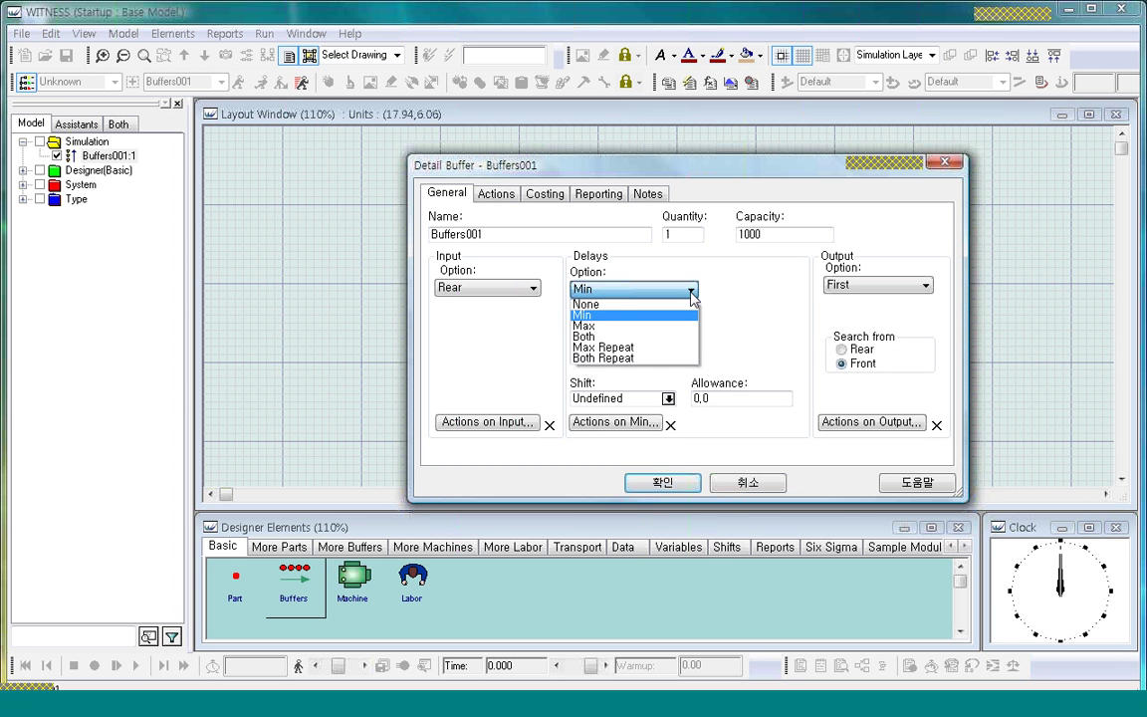
{"action": "left_click", "coordinate": [684, 325]}
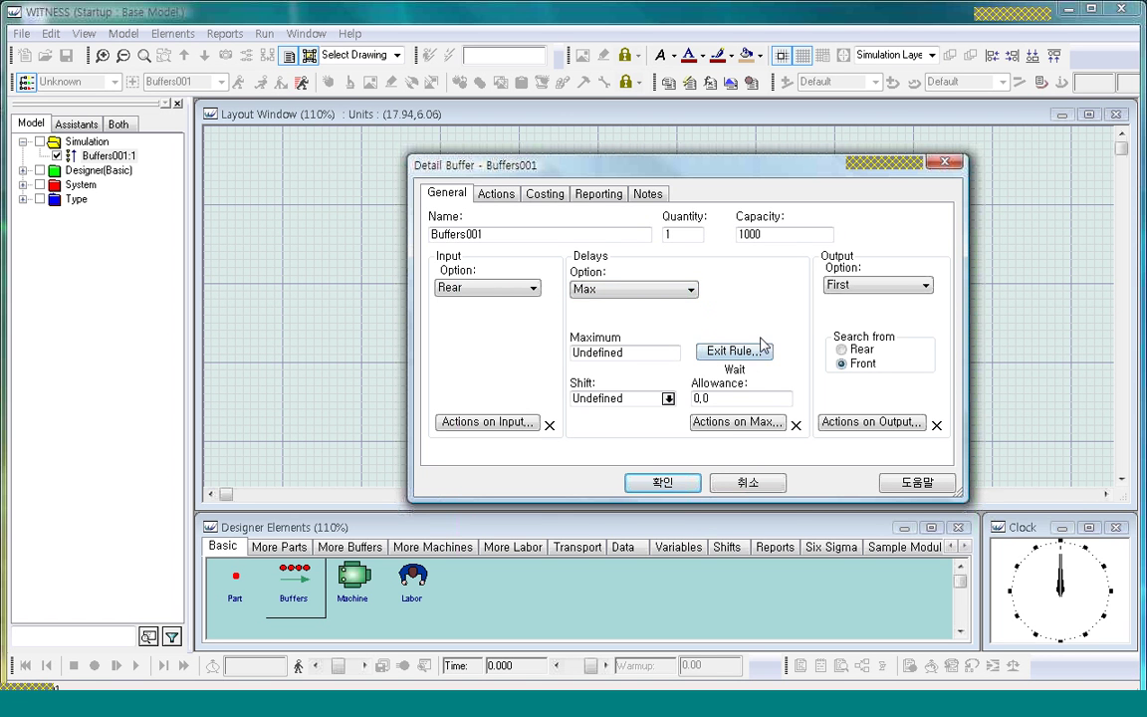
{"action": "double_click", "coordinate": [605, 353]}
{"action": "type", "text": "1"}
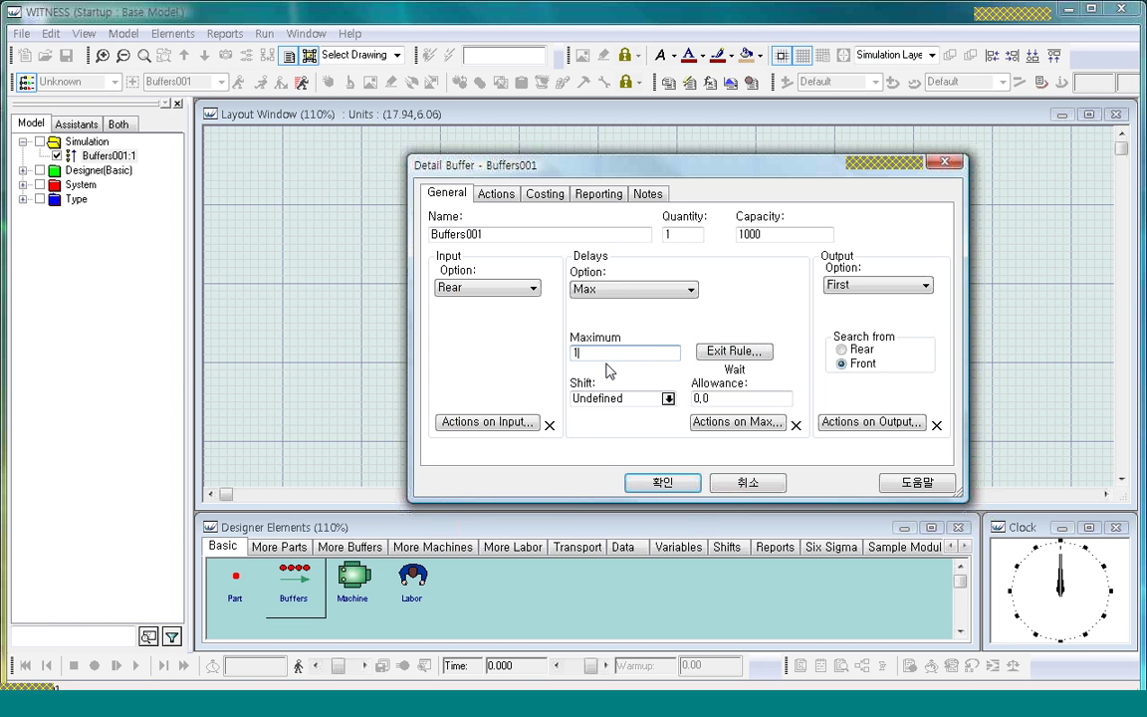
{"action": "type", "text": "0"}
Draft the exit rule "push to ship" for the buffer, change it to "push to scrap", and close the rule editor without saving
{"action": "left_click", "coordinate": [750, 358]}
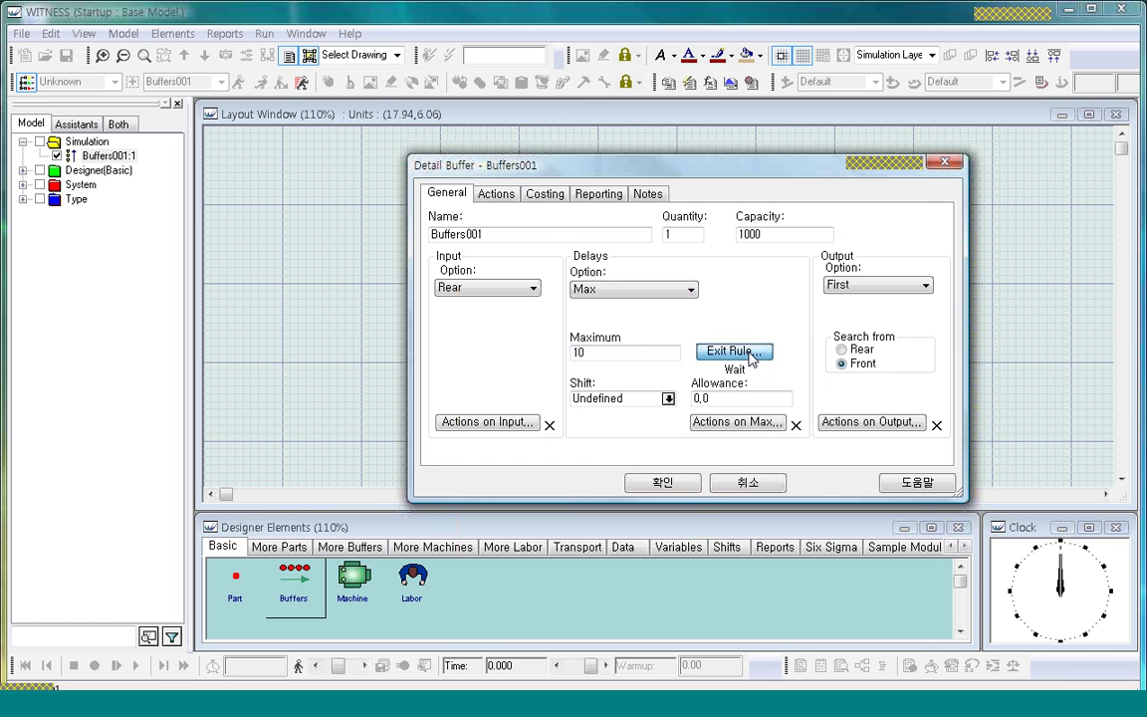
{"action": "left_click_drag", "start_coordinate": [715, 223], "coordinate": [806, 435]}
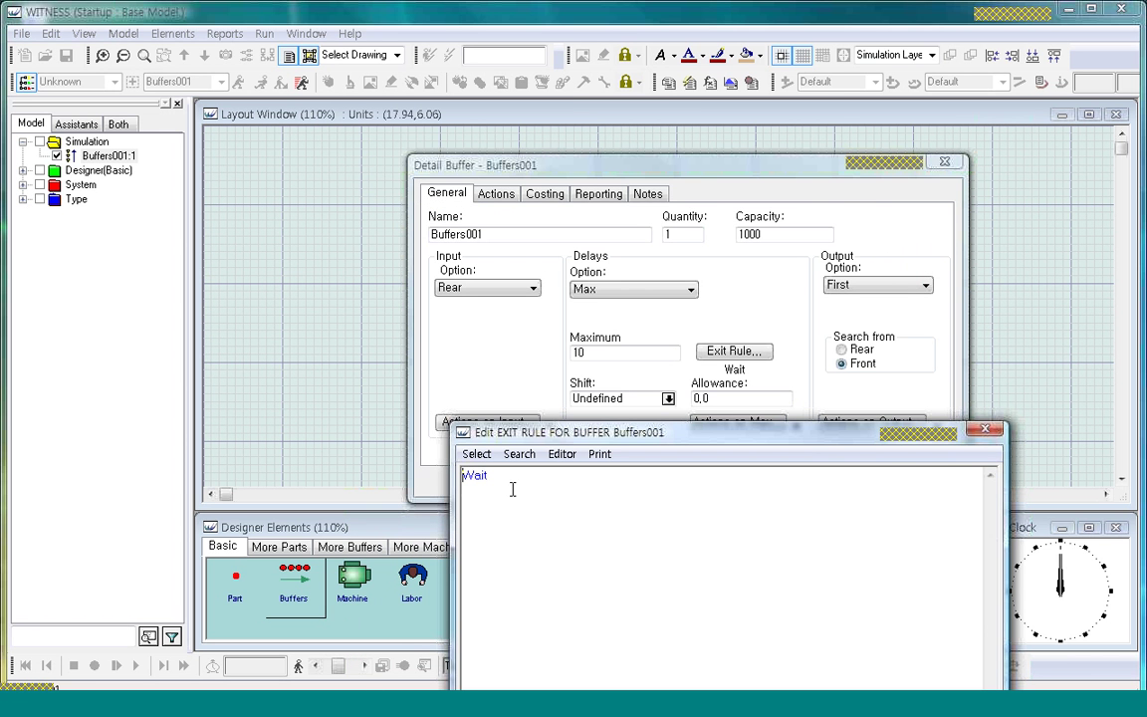
{"action": "double_click", "coordinate": [475, 476]}
{"action": "type", "text": "push to ship"}
{"action": "left_click_drag", "start_coordinate": [503, 476], "coordinate": [581, 478]}
{"action": "type", "text": "scrap"}
{"action": "left_click_drag", "start_coordinate": [685, 444], "coordinate": [685, 295]}
{"action": "left_click_drag", "start_coordinate": [685, 444], "coordinate": [683, 291]}
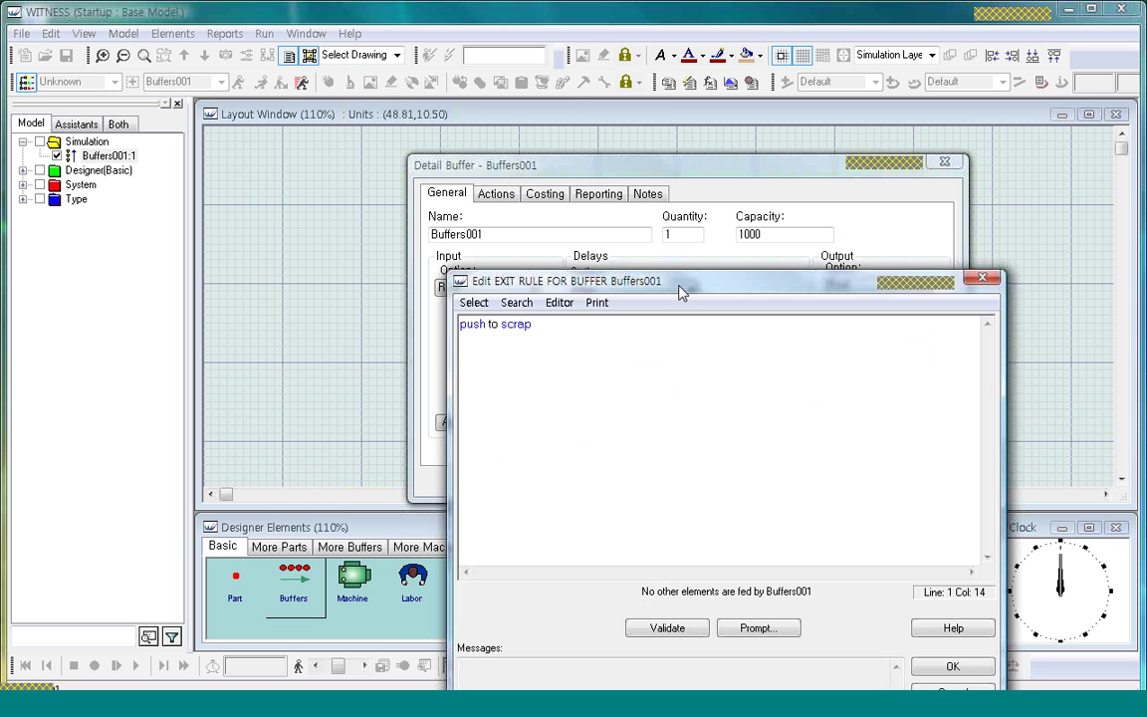
{"action": "left_click", "coordinate": [981, 281]}
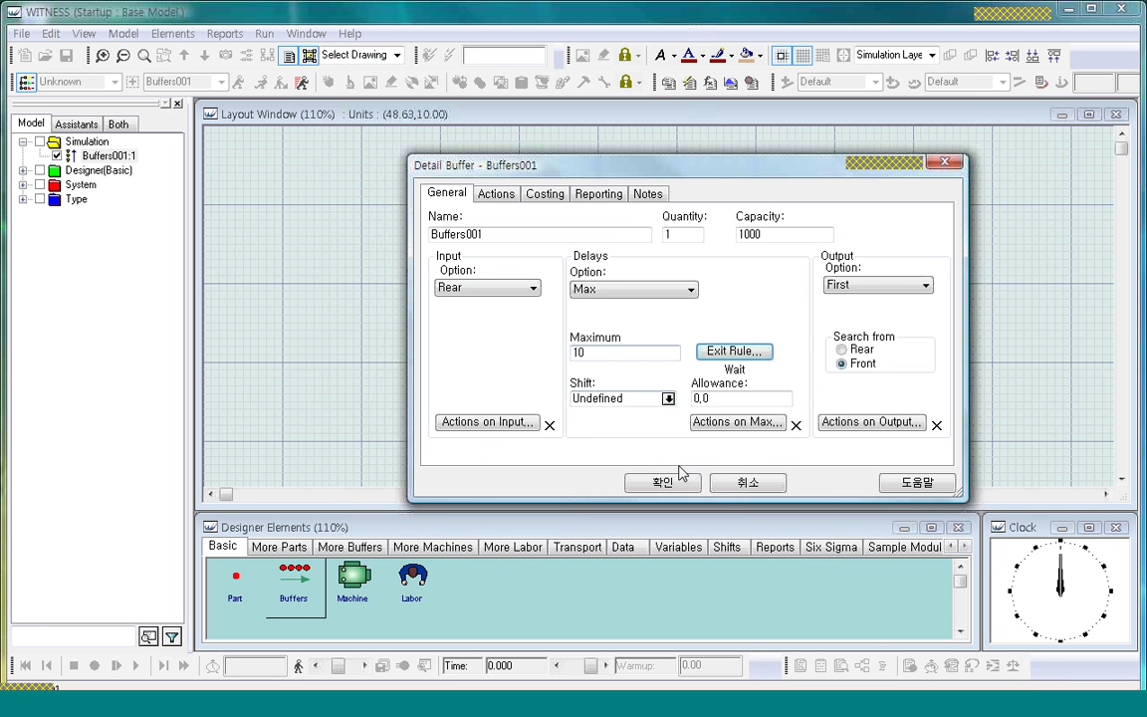
Switch the buffer's delay option to Both with a minimum time of 5, and view its exit rule
{"action": "left_click", "coordinate": [690, 289]}
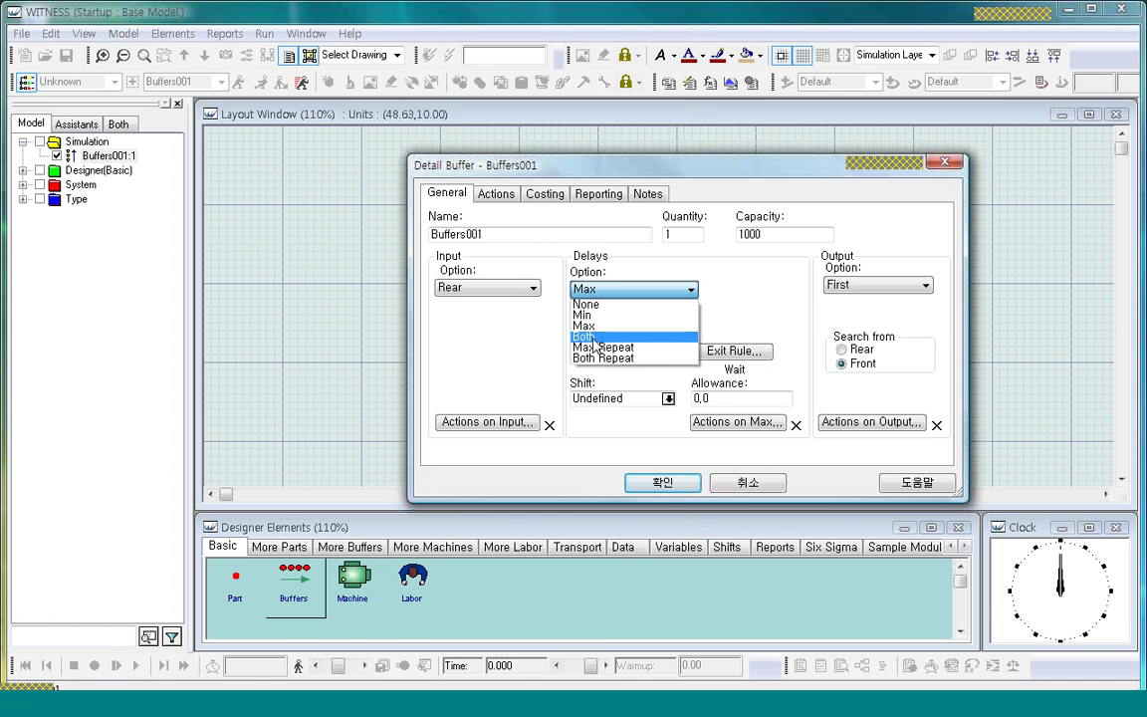
{"action": "left_click", "coordinate": [594, 339]}
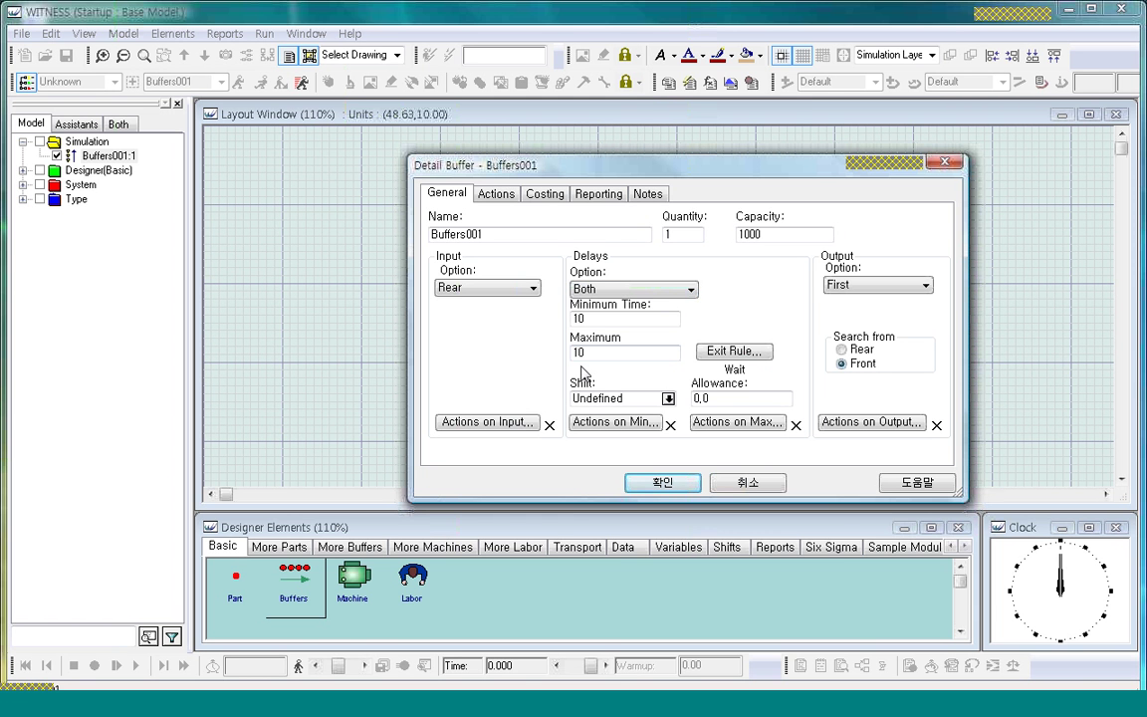
{"action": "left_click", "coordinate": [601, 352]}
{"action": "left_click_drag", "start_coordinate": [602, 352], "coordinate": [557, 358]}
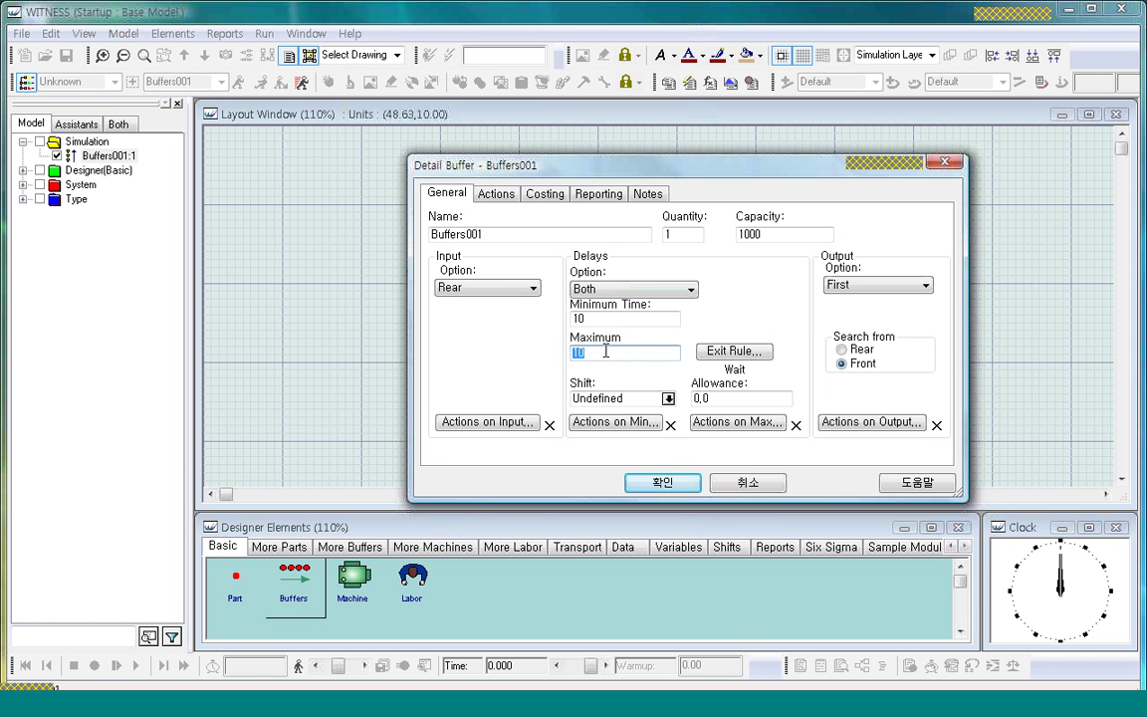
{"action": "double_click", "coordinate": [597, 320]}
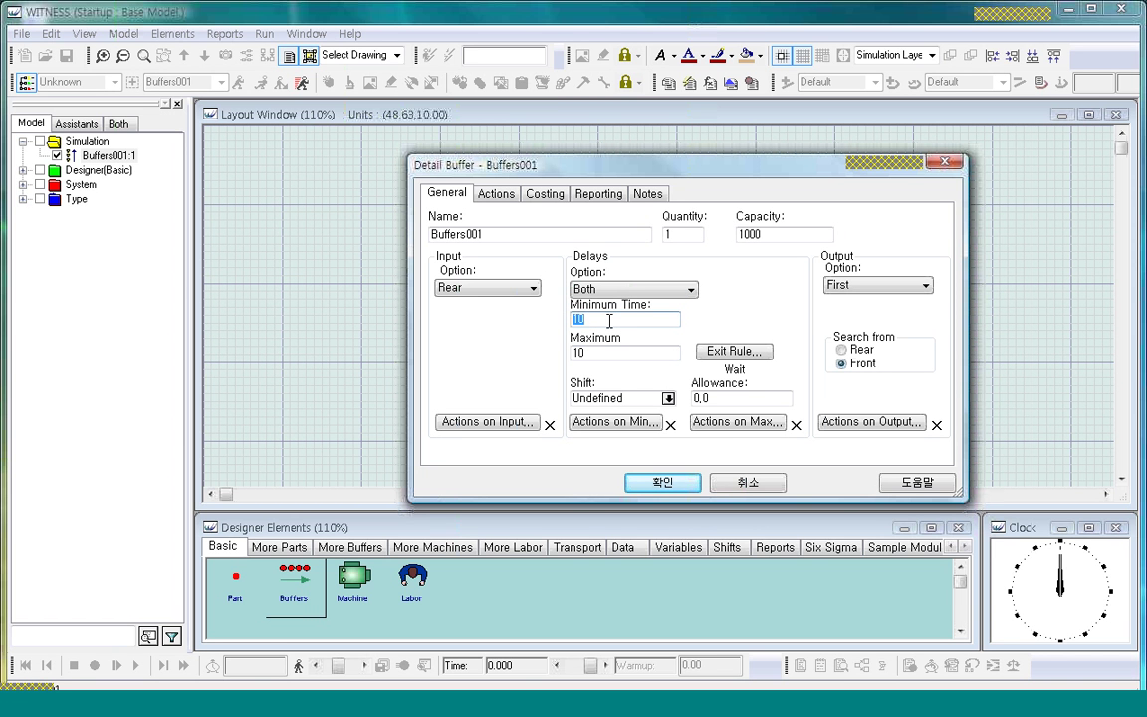
{"action": "type", "text": "5"}
{"action": "left_click_drag", "start_coordinate": [602, 353], "coordinate": [570, 360]}
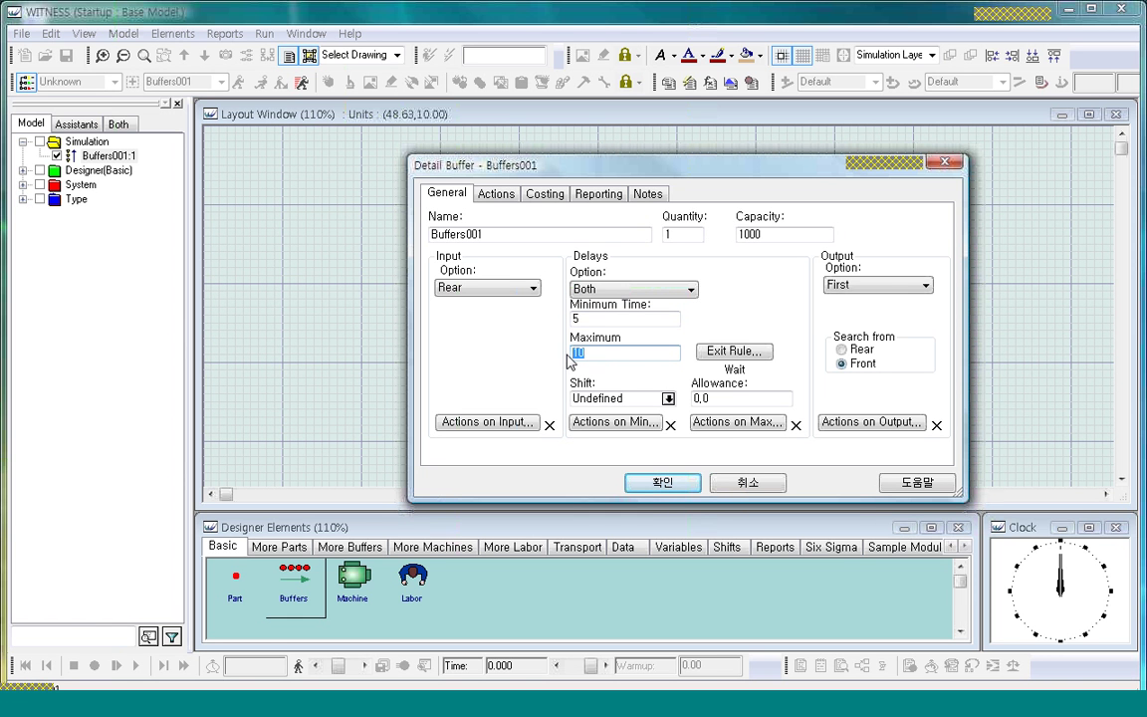
{"action": "left_click", "coordinate": [732, 351]}
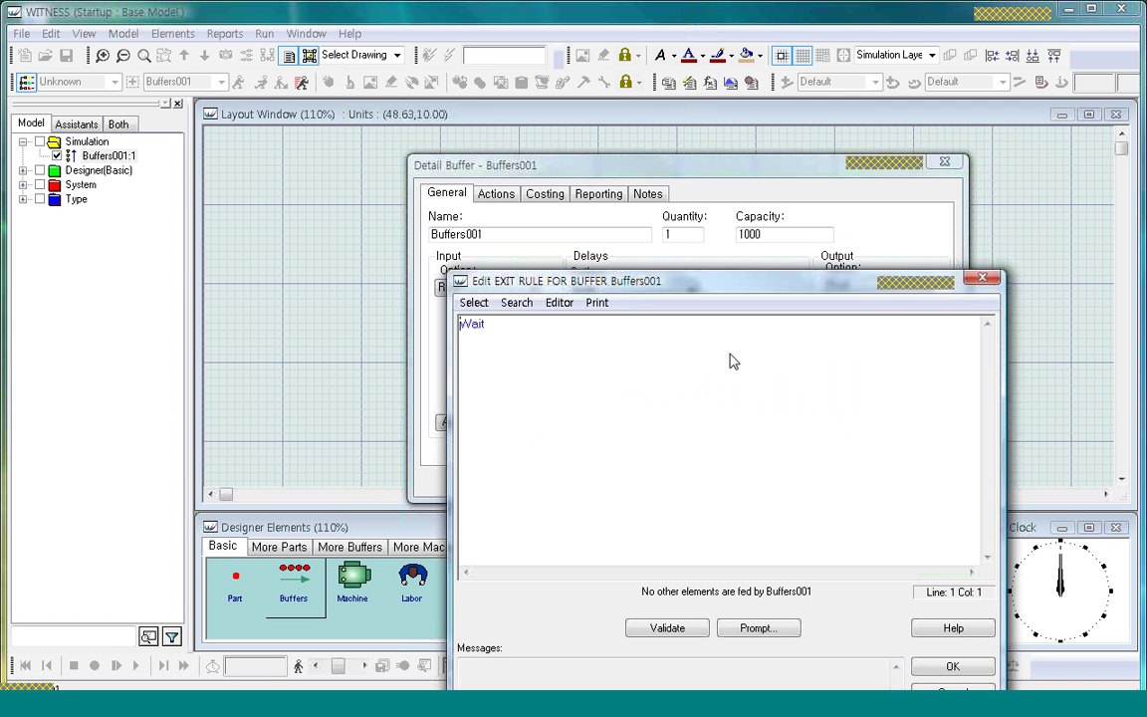
{"action": "left_click", "coordinate": [942, 675]}
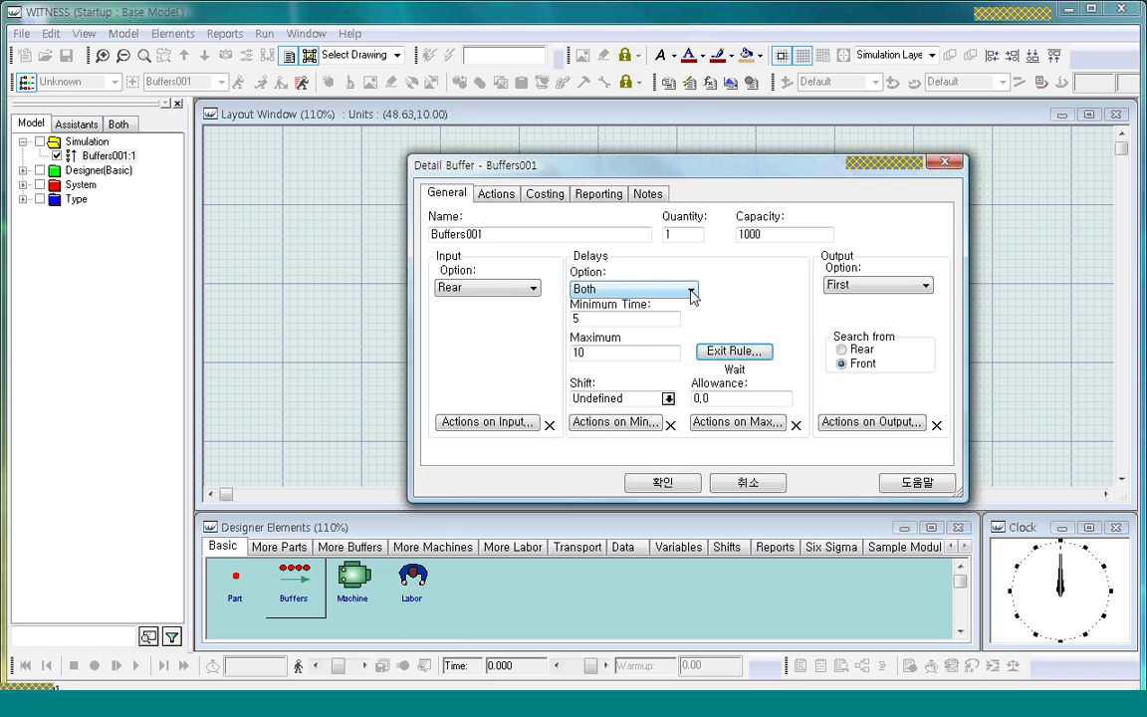
Set the delay option to Max Repeat and try the exit rule "push to buffers002", then discard the rule edit
{"action": "left_click", "coordinate": [633, 289]}
{"action": "left_click", "coordinate": [625, 347]}
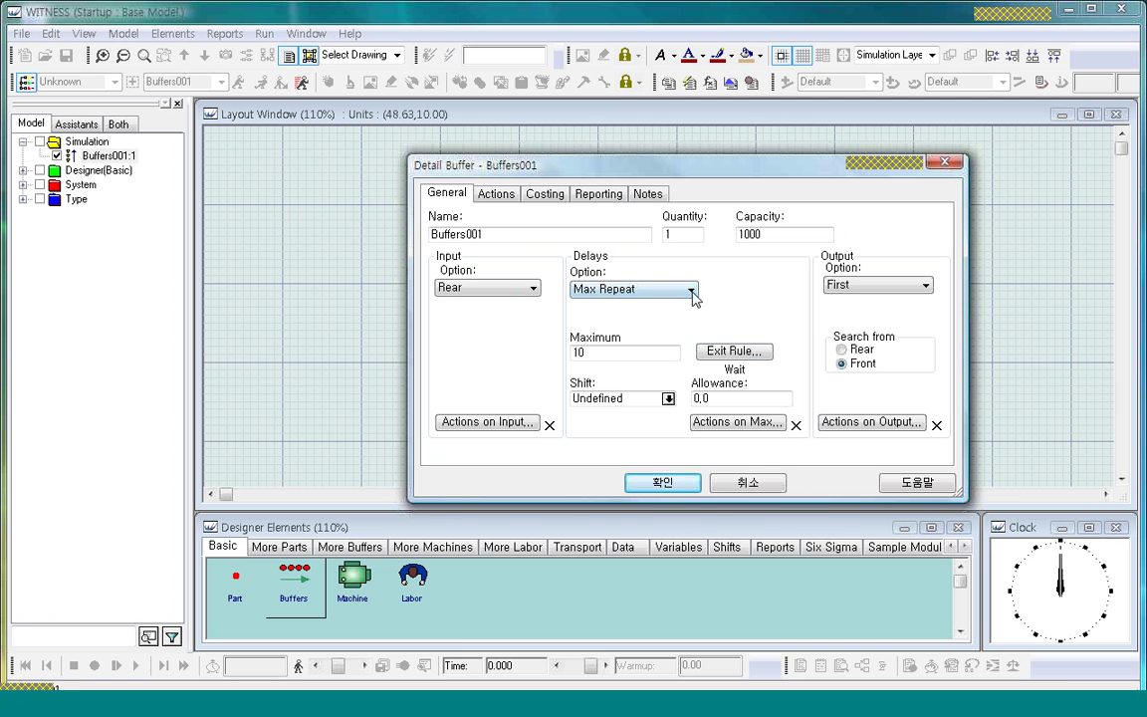
{"action": "left_click", "coordinate": [738, 356]}
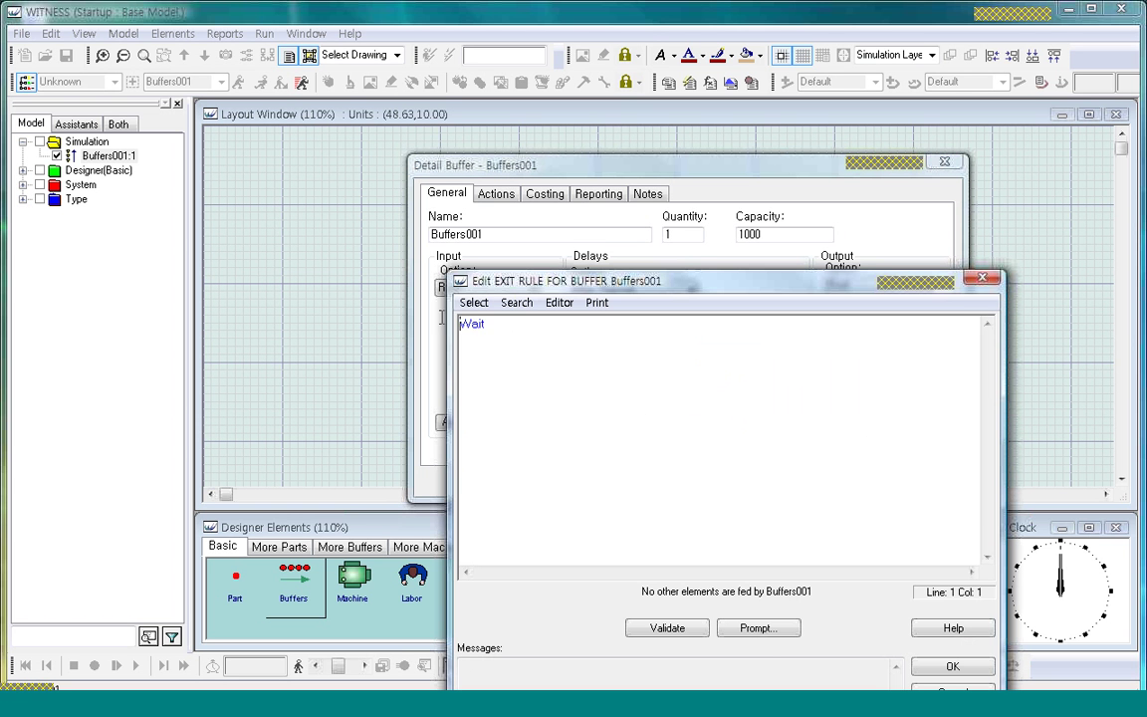
{"action": "type", "text": "push to buffers002"}
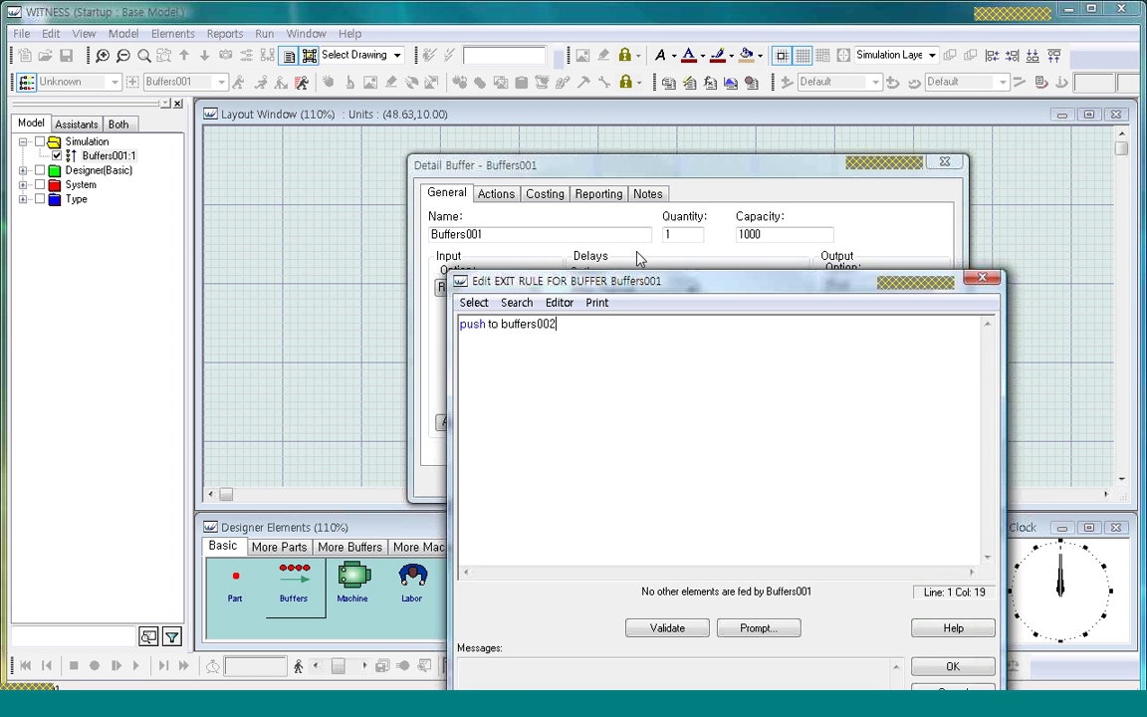
{"action": "left_click", "coordinate": [533, 335]}
{"action": "key", "text": "Left"}
{"action": "key", "text": "Left"}
{"action": "key", "text": "Left"}
{"action": "key", "text": "Left"}
{"action": "key", "text": "Left"}
{"action": "key", "text": "Left"}
{"action": "left_click", "coordinate": [584, 324], "text": "shift"}
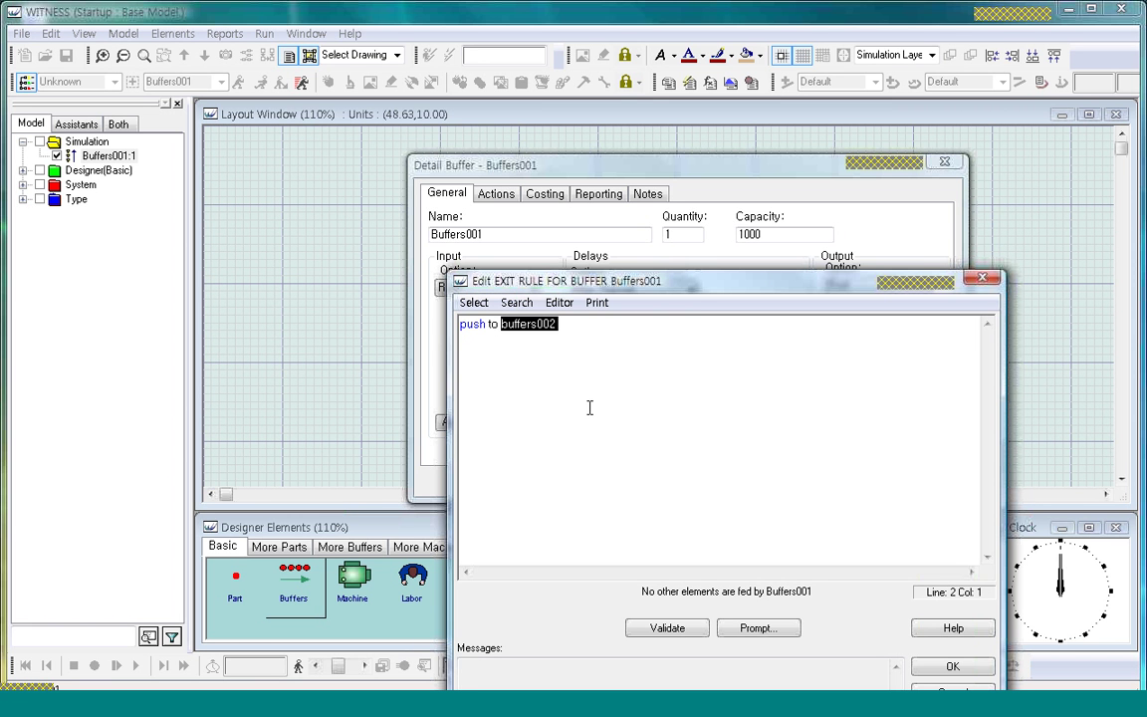
{"action": "left_click", "coordinate": [568, 358]}
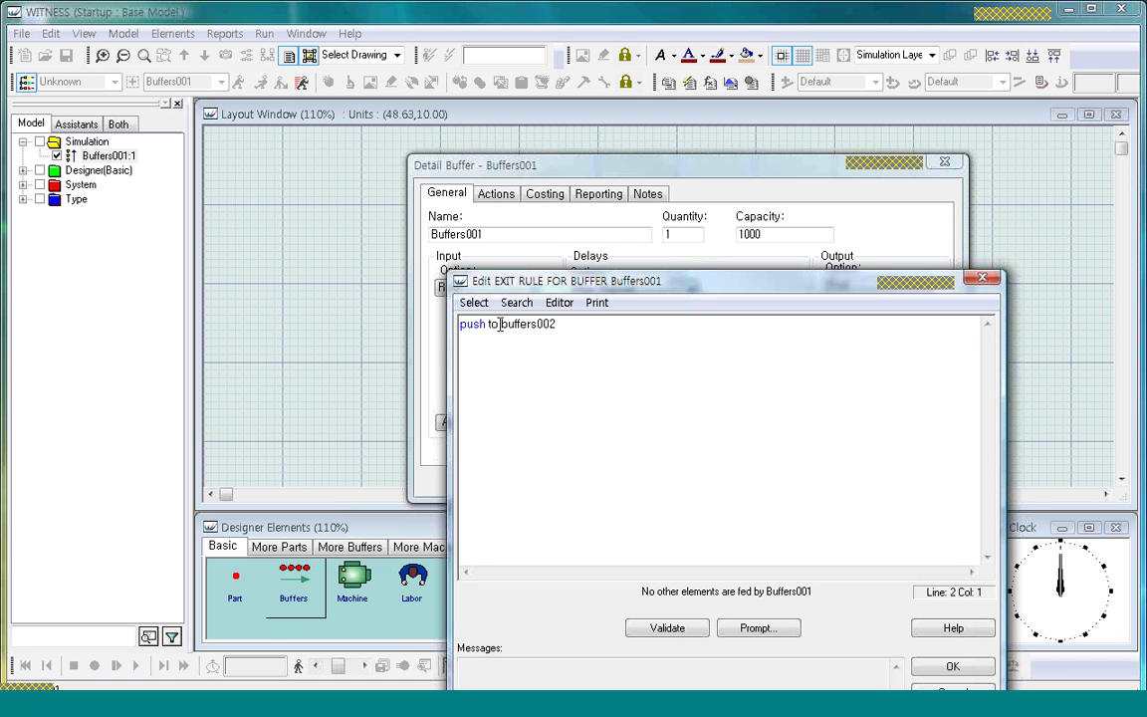
{"action": "left_click_drag", "start_coordinate": [499, 324], "coordinate": [557, 324]}
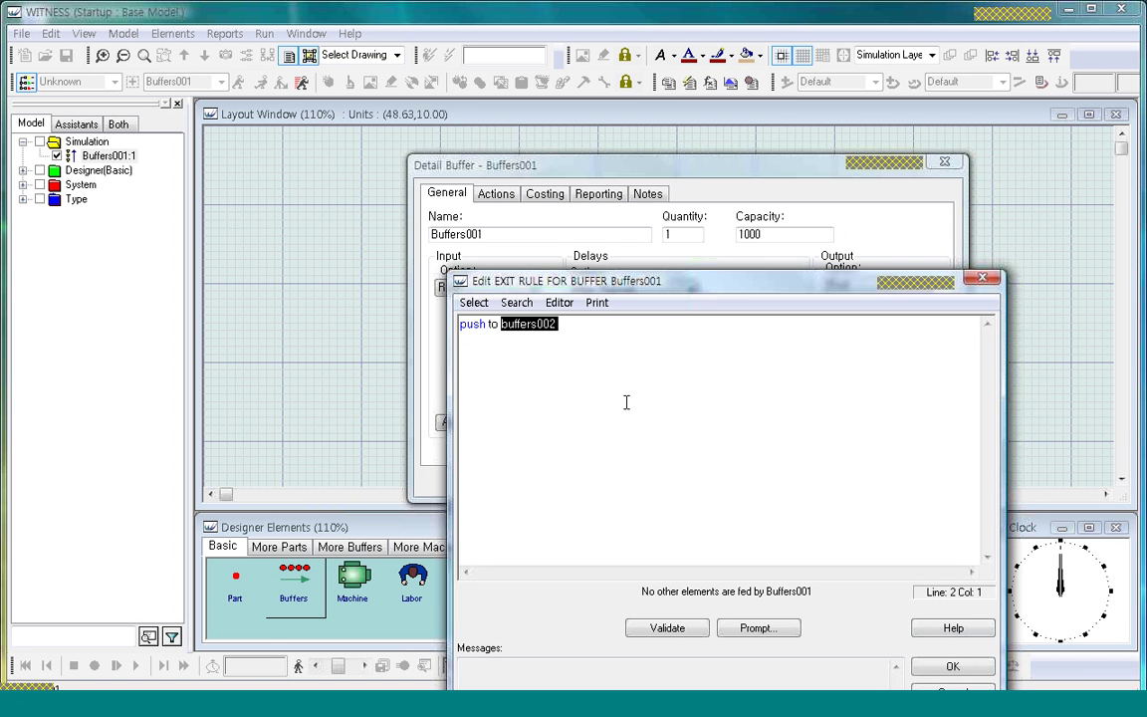
{"action": "left_click", "coordinate": [951, 667]}
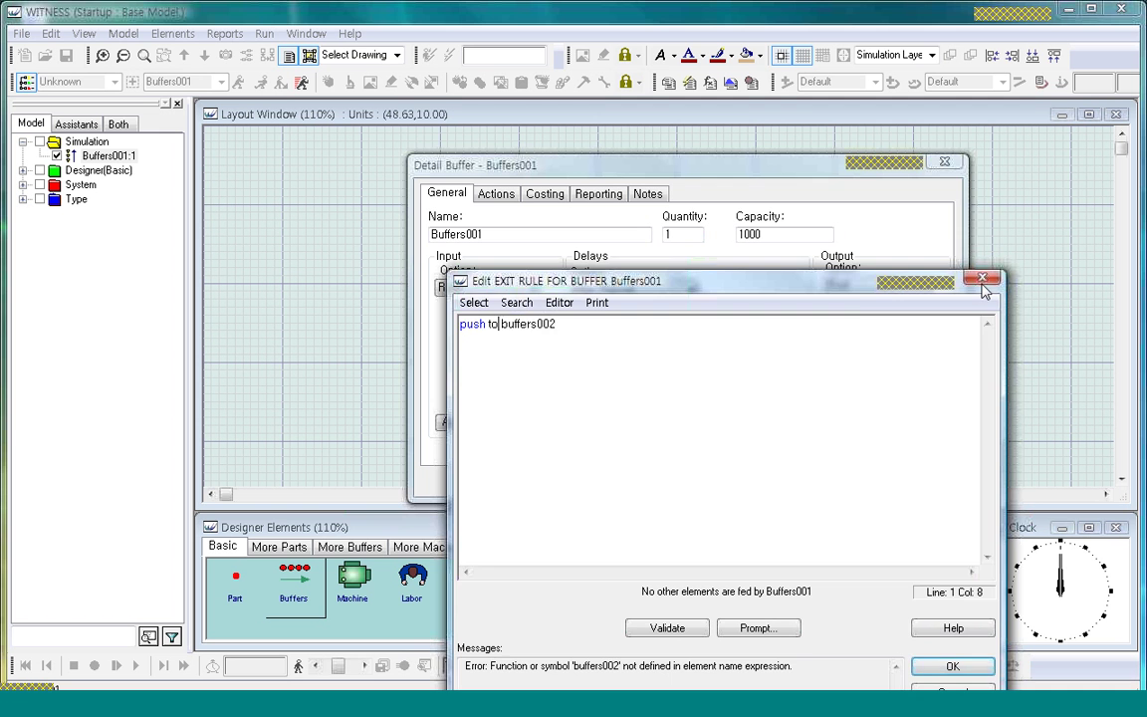
{"action": "left_click", "coordinate": [982, 281]}
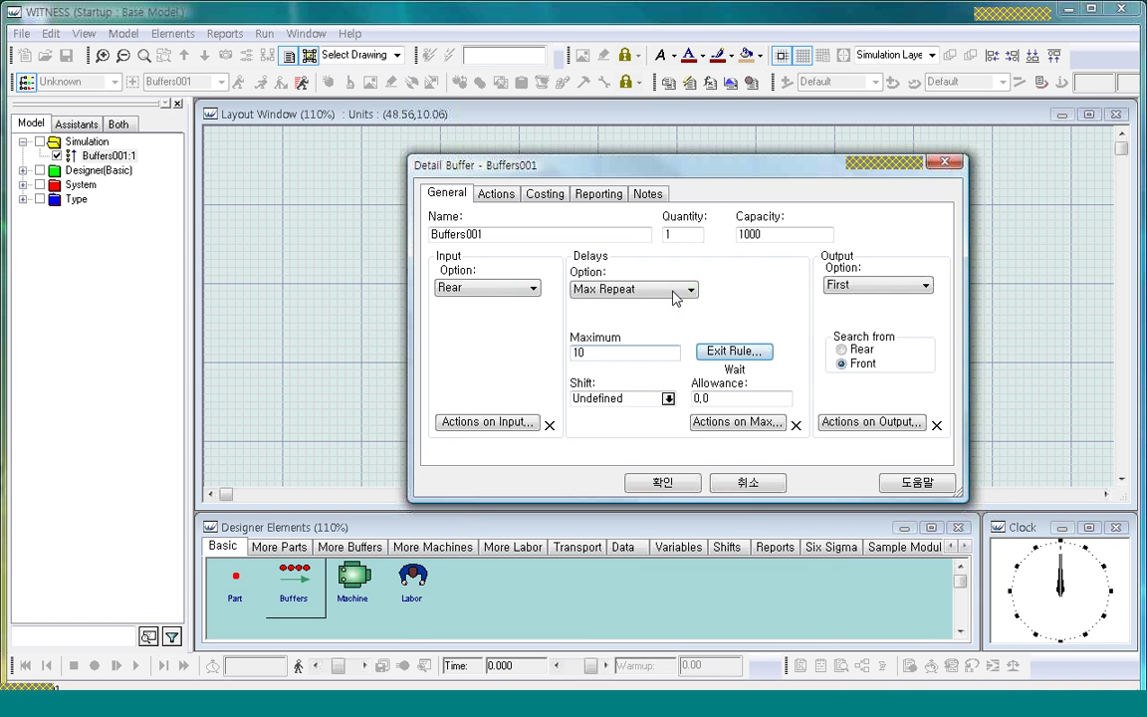
{"action": "left_click", "coordinate": [589, 354]}
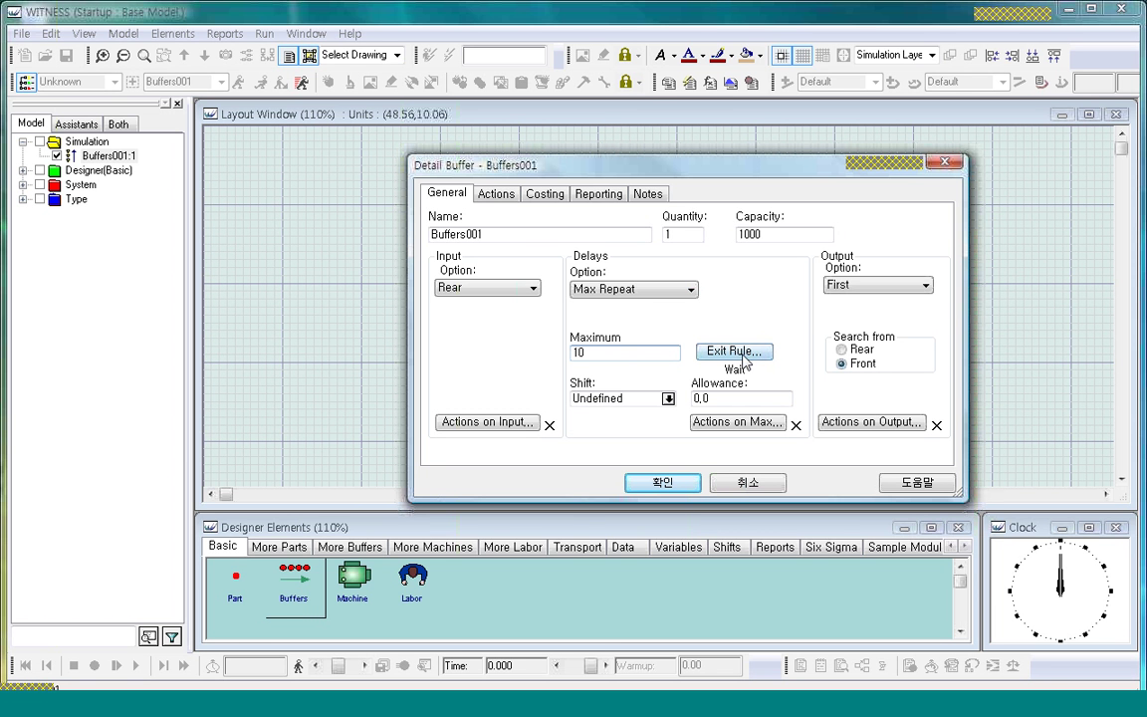
Set the buffer's delay option to Both Repeat and review its minimum time, maximum time and the available delay options
{"action": "left_click", "coordinate": [690, 289]}
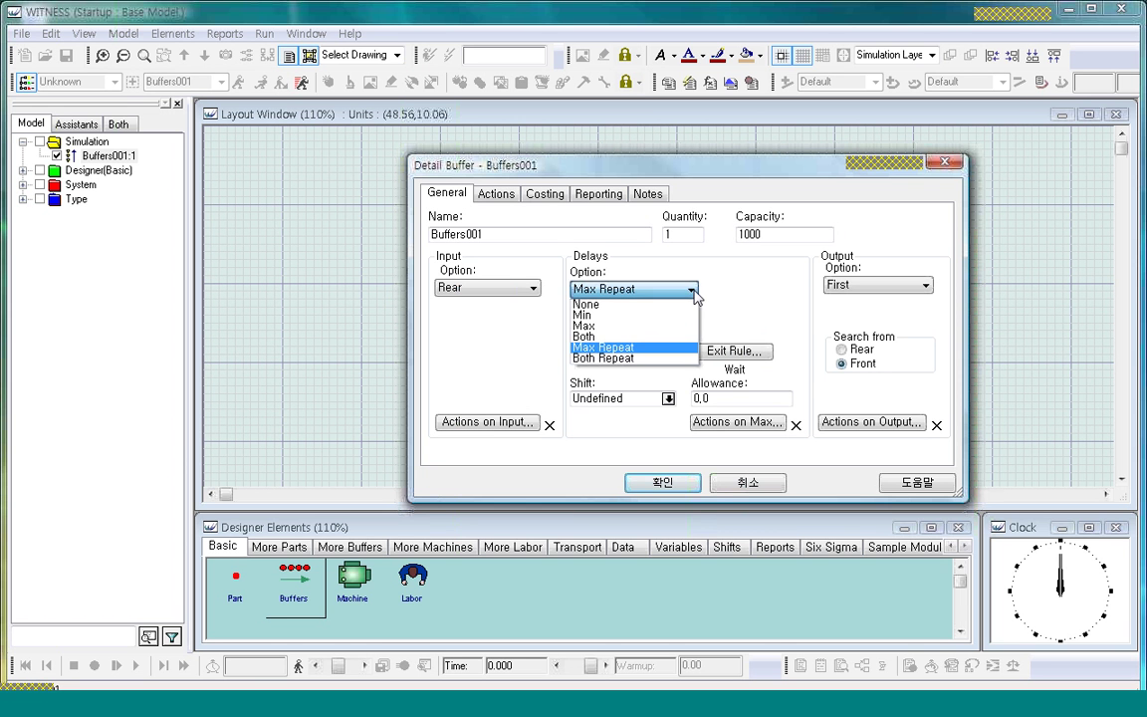
{"action": "left_click", "coordinate": [629, 358]}
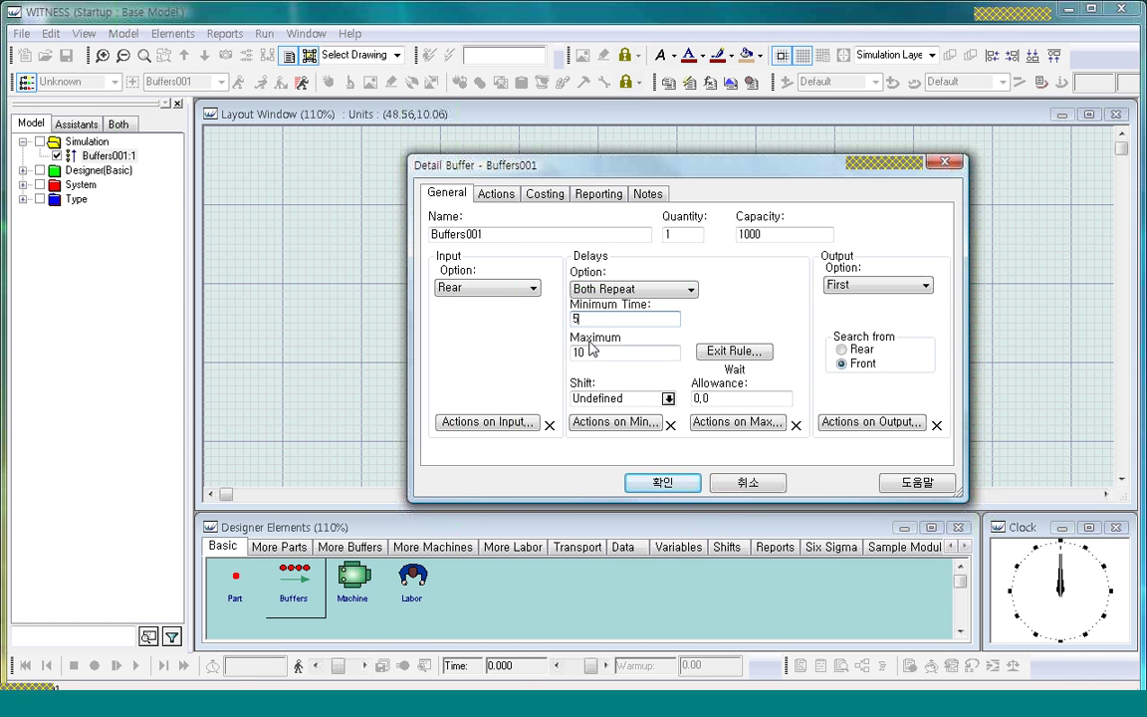
{"action": "double_click", "coordinate": [580, 352]}
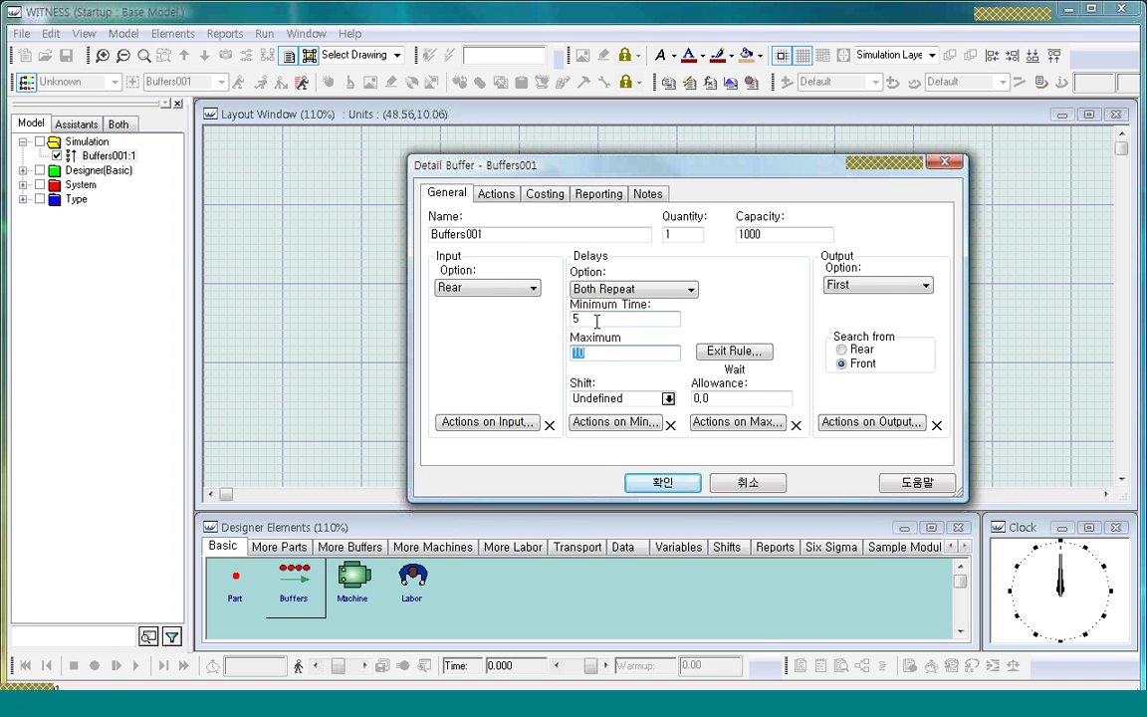
{"action": "key", "text": "shift+Tab"}
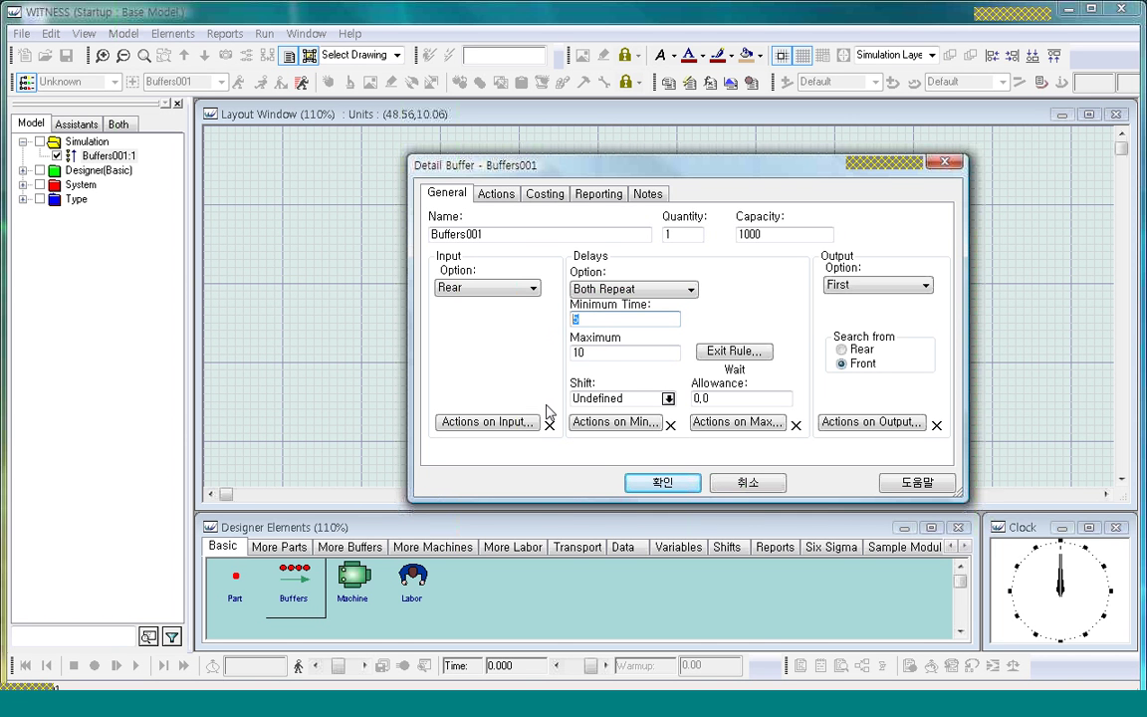
{"action": "left_click", "coordinate": [607, 352]}
{"action": "left_click_drag", "start_coordinate": [607, 352], "coordinate": [538, 356]}
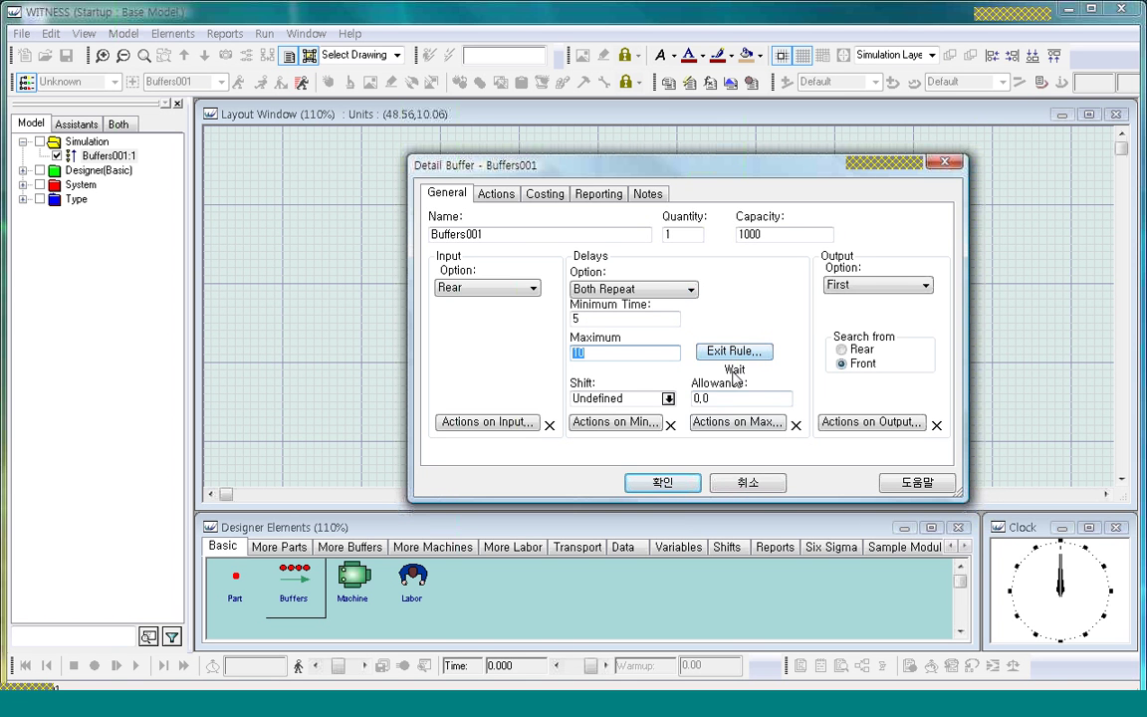
{"action": "left_click", "coordinate": [691, 288]}
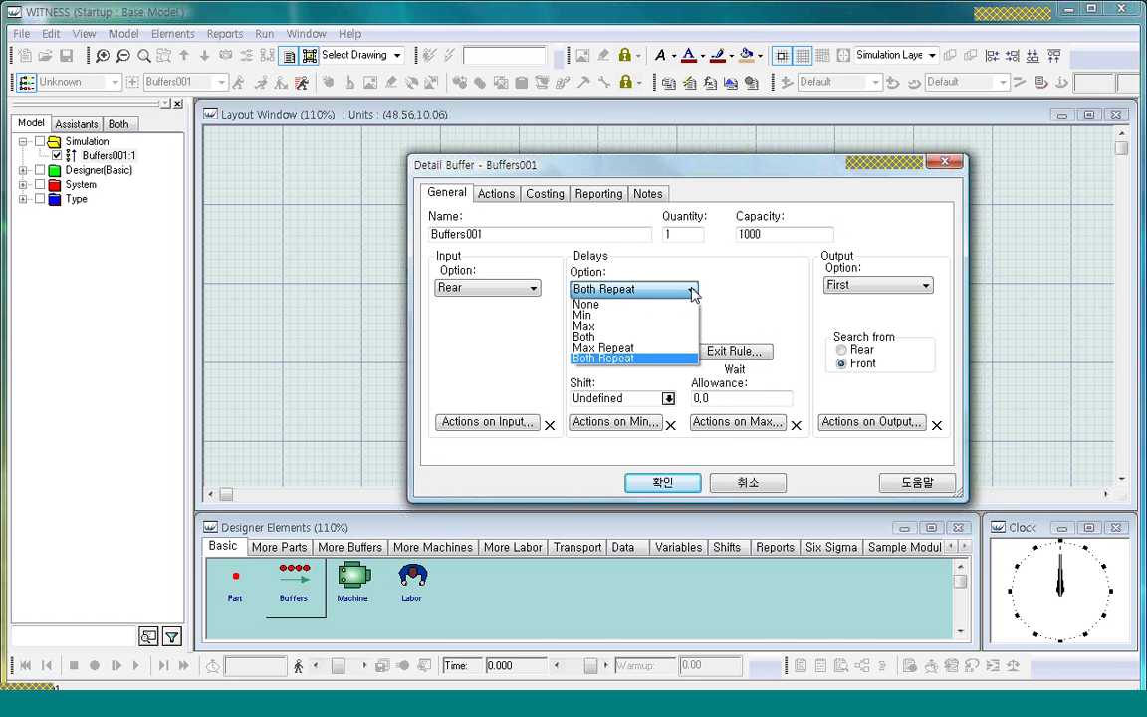
Set the buffer's delay option to None, and accept the details after reviewing its actions, costing, reporting and notes settings
{"action": "left_click", "coordinate": [634, 304]}
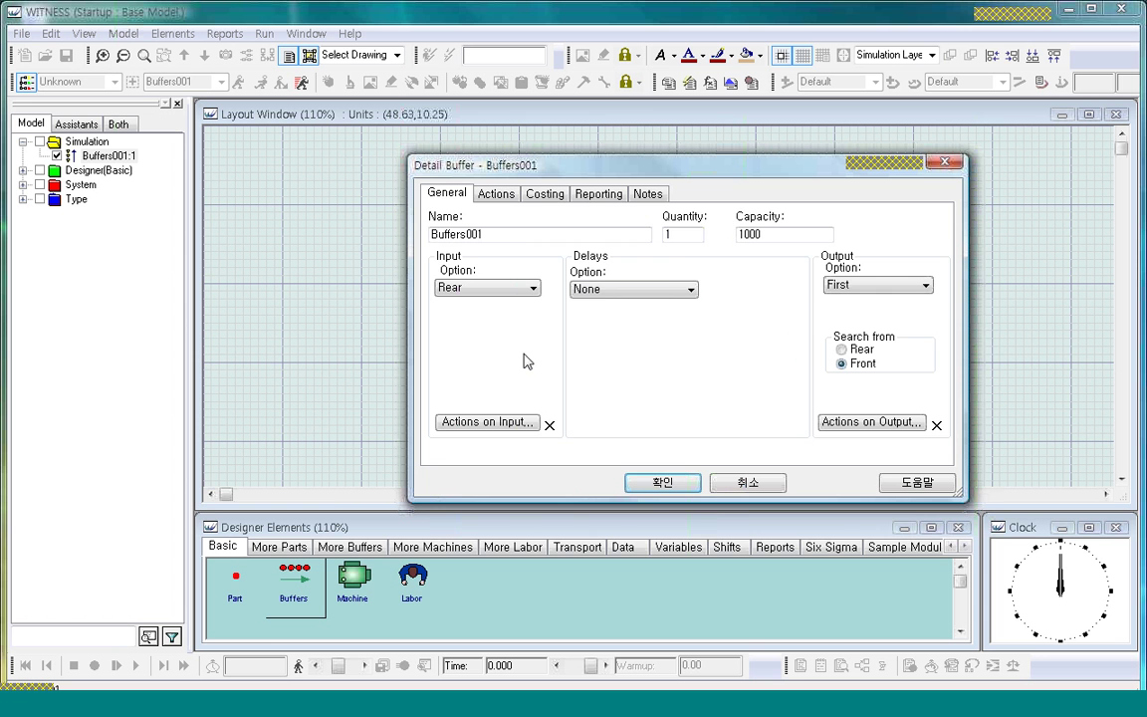
{"action": "left_click", "coordinate": [507, 196]}
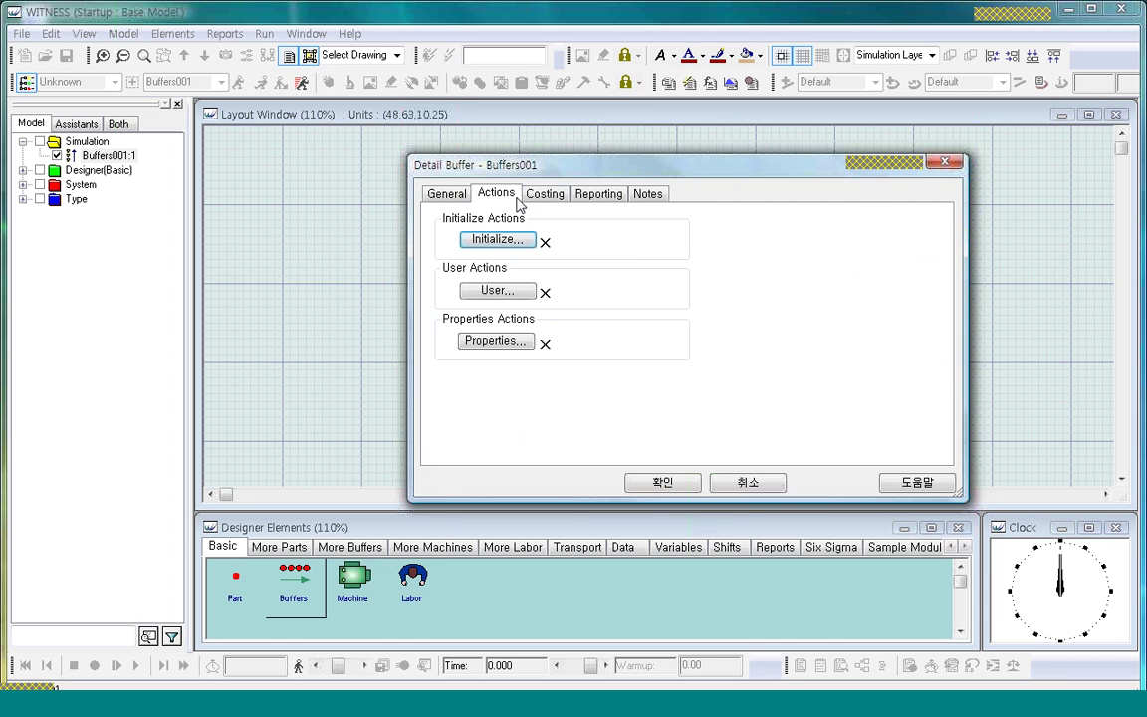
{"action": "left_click", "coordinate": [543, 195]}
{"action": "left_click", "coordinate": [601, 195]}
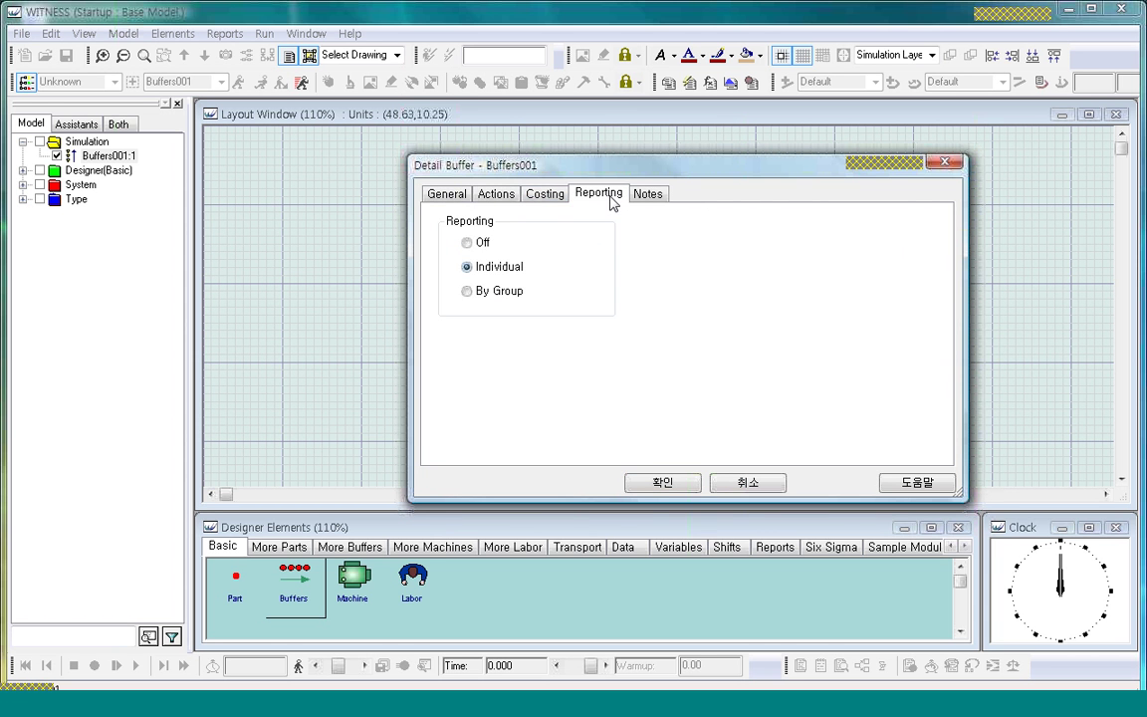
{"action": "left_click", "coordinate": [648, 196]}
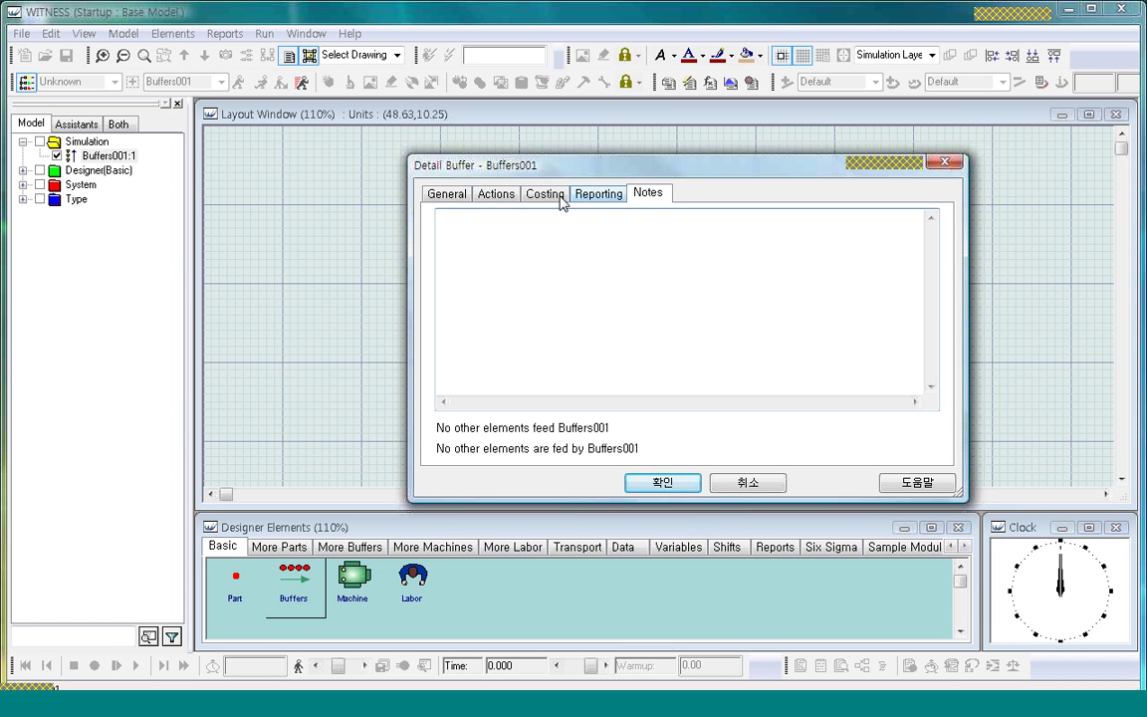
{"action": "left_click", "coordinate": [445, 193]}
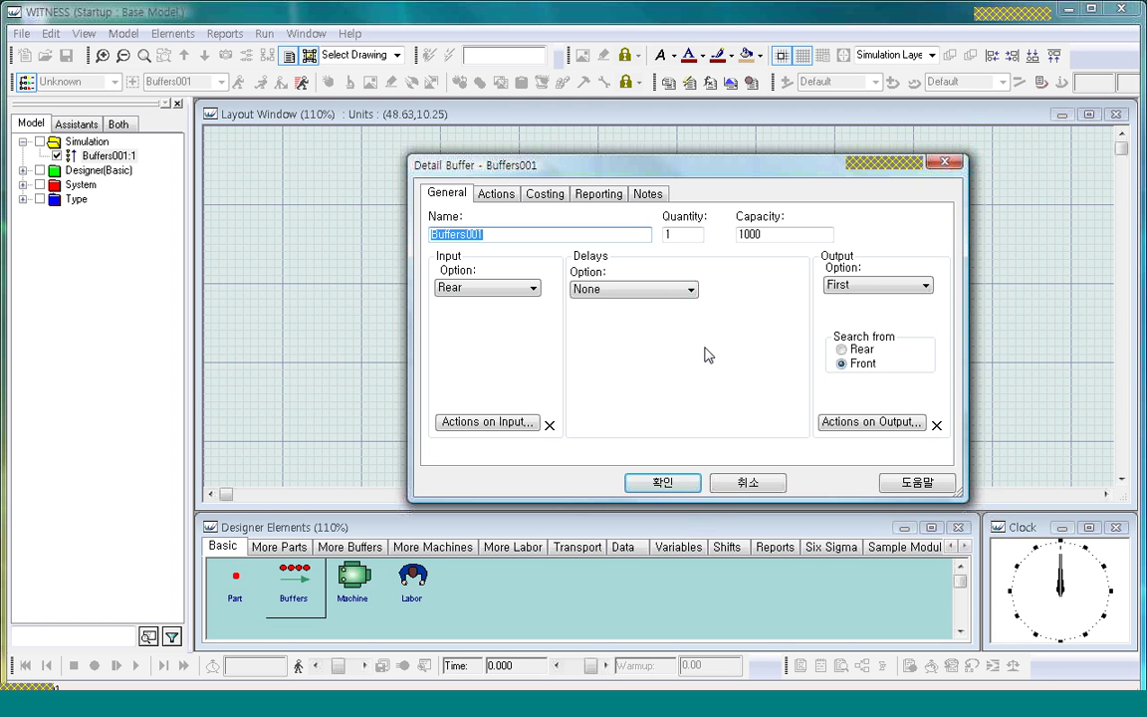
{"action": "left_click", "coordinate": [669, 481]}
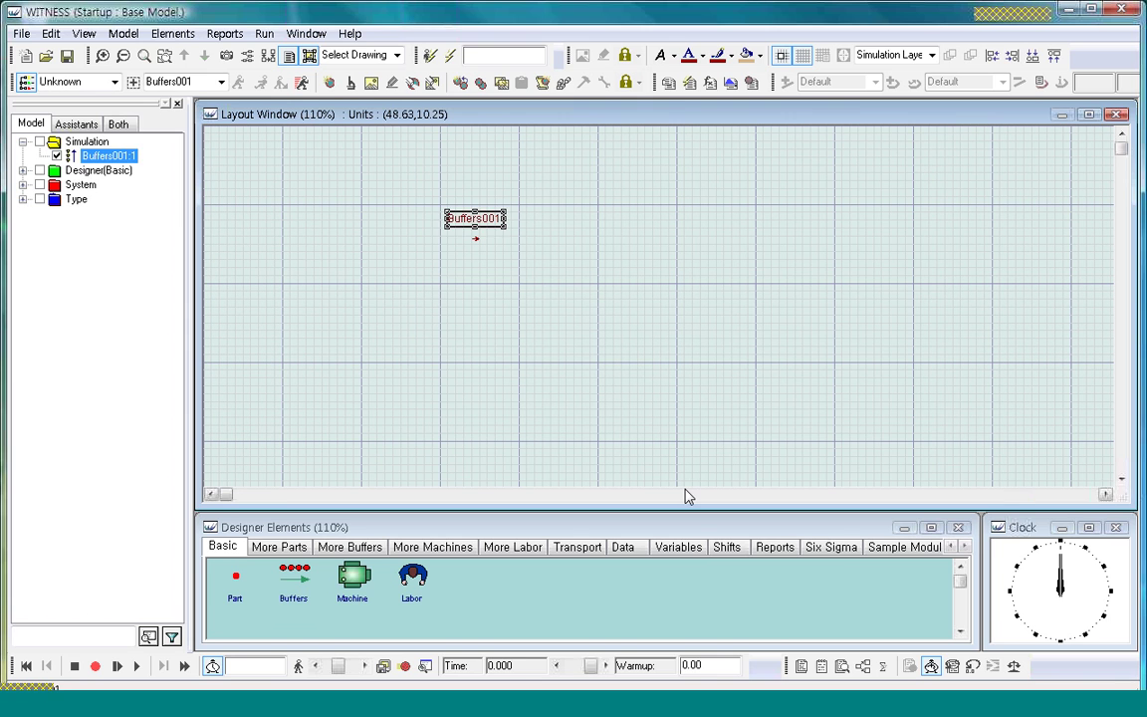